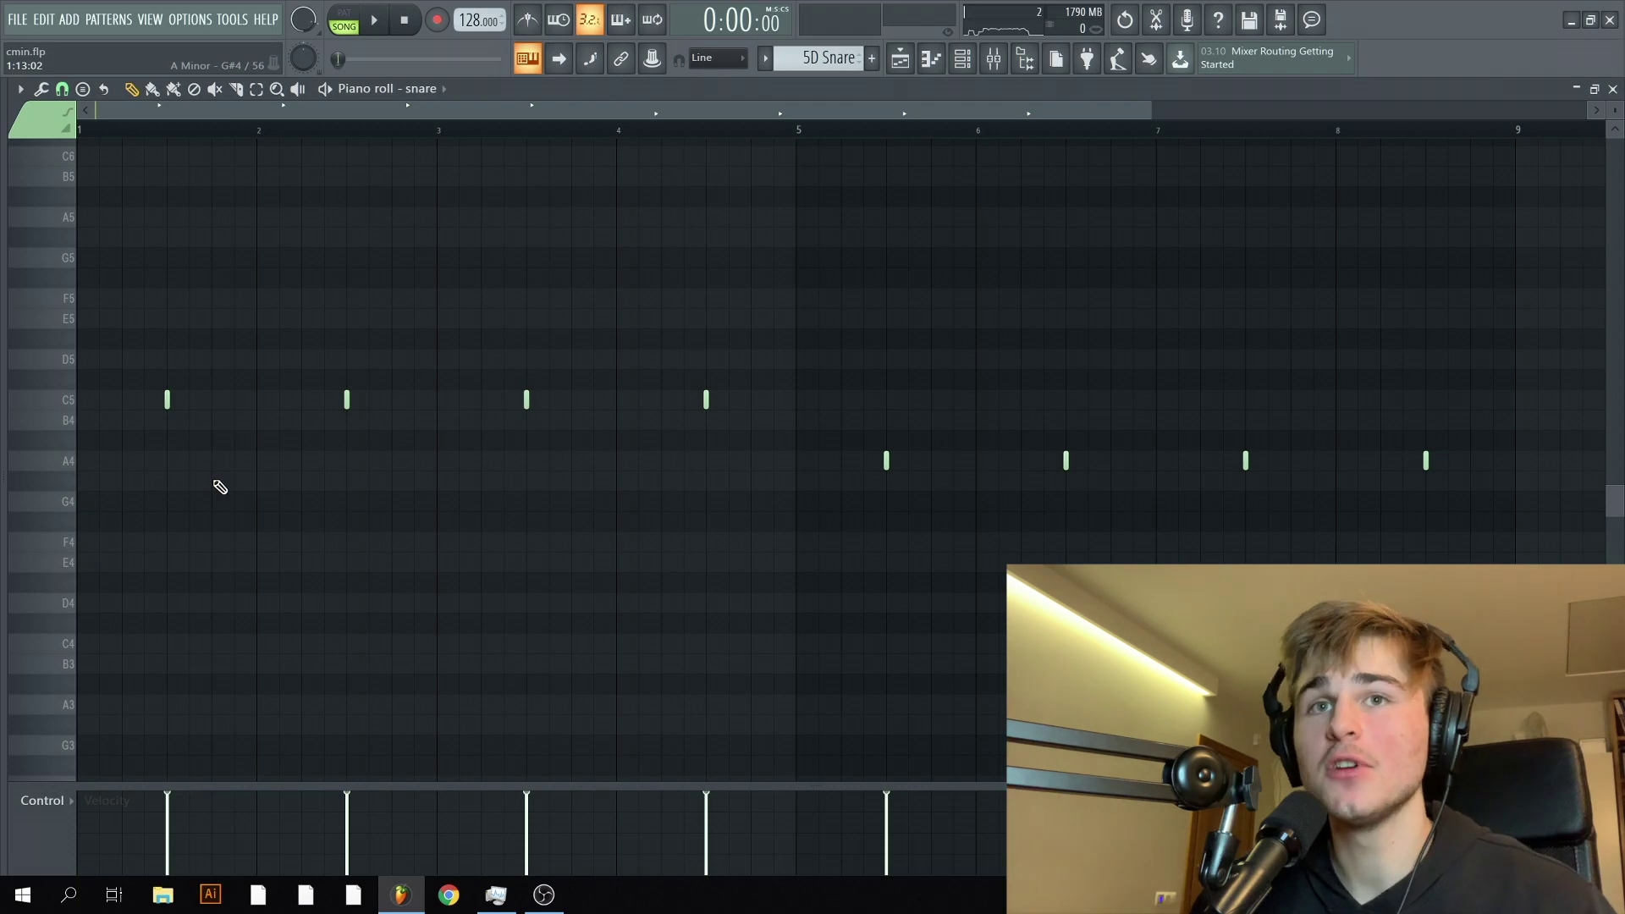
Load the 5D Snare sample from the snare channel into Edison and detect its pitch regions.
scroll(139, 517, "up", 2)
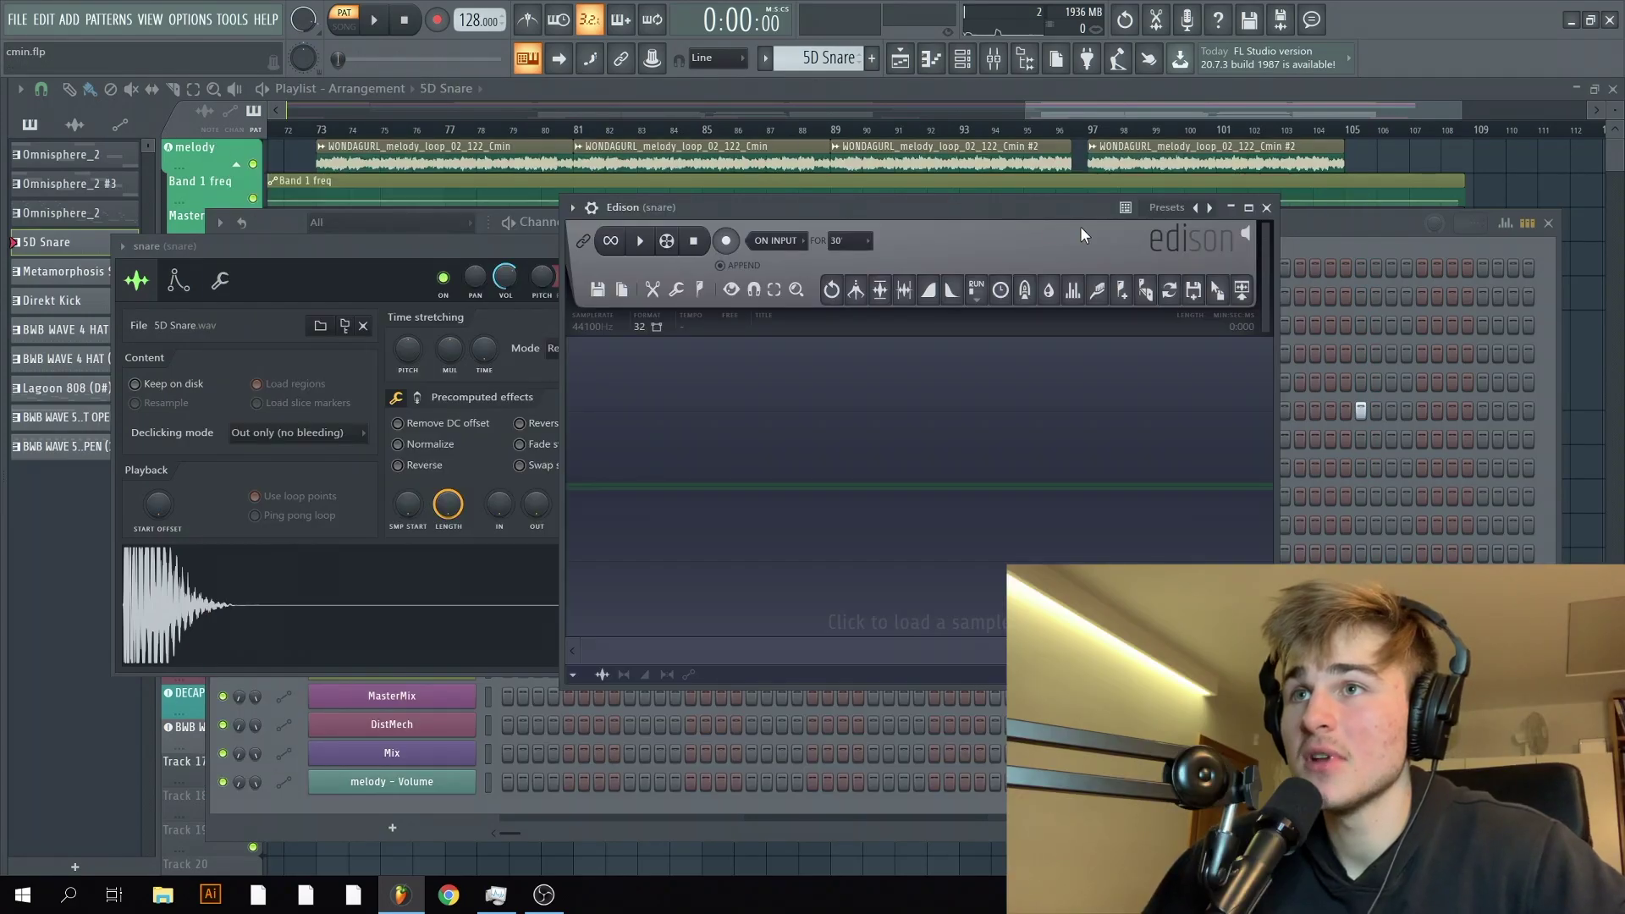
left_click_drag(995, 218, 1108, 205)
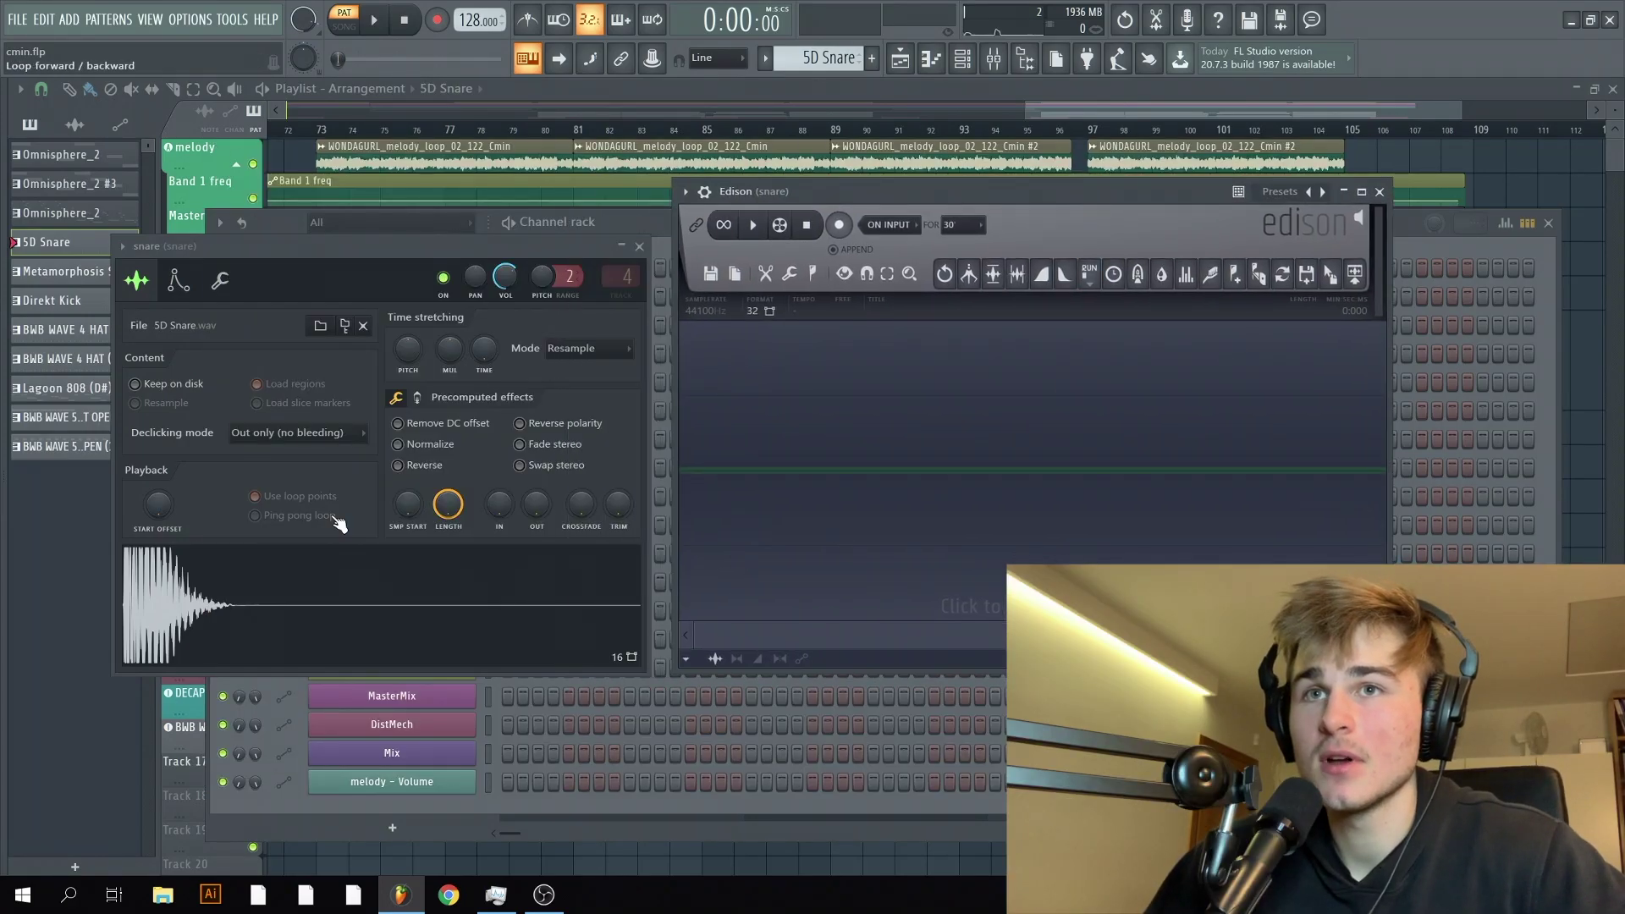
left_click_drag(338, 605, 880, 487)
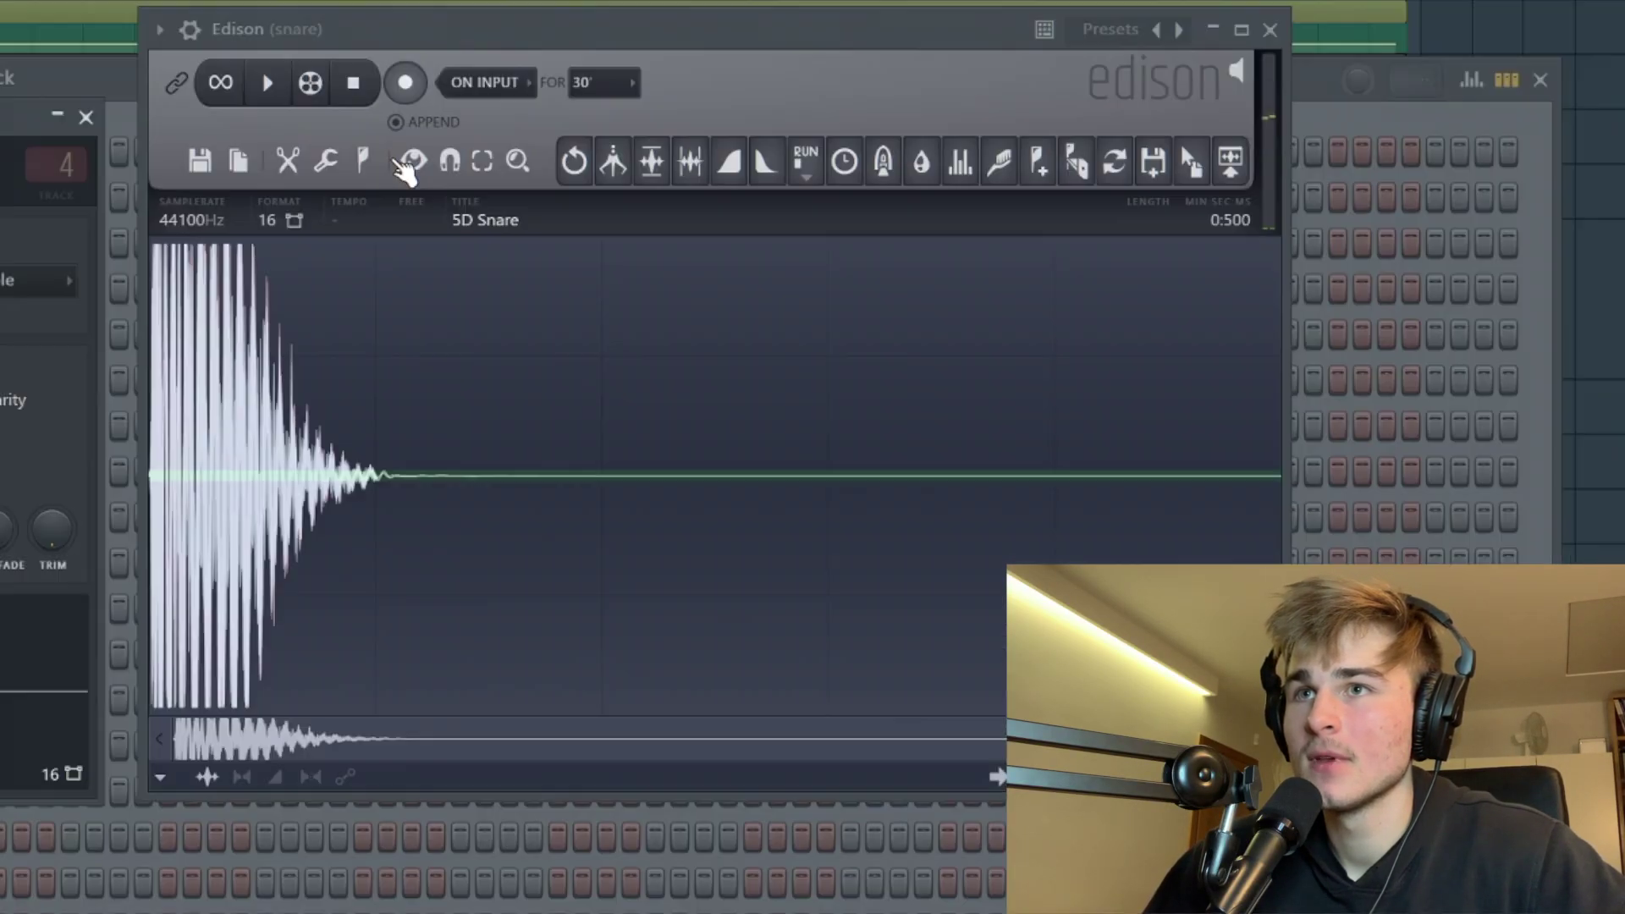
left_click(365, 163)
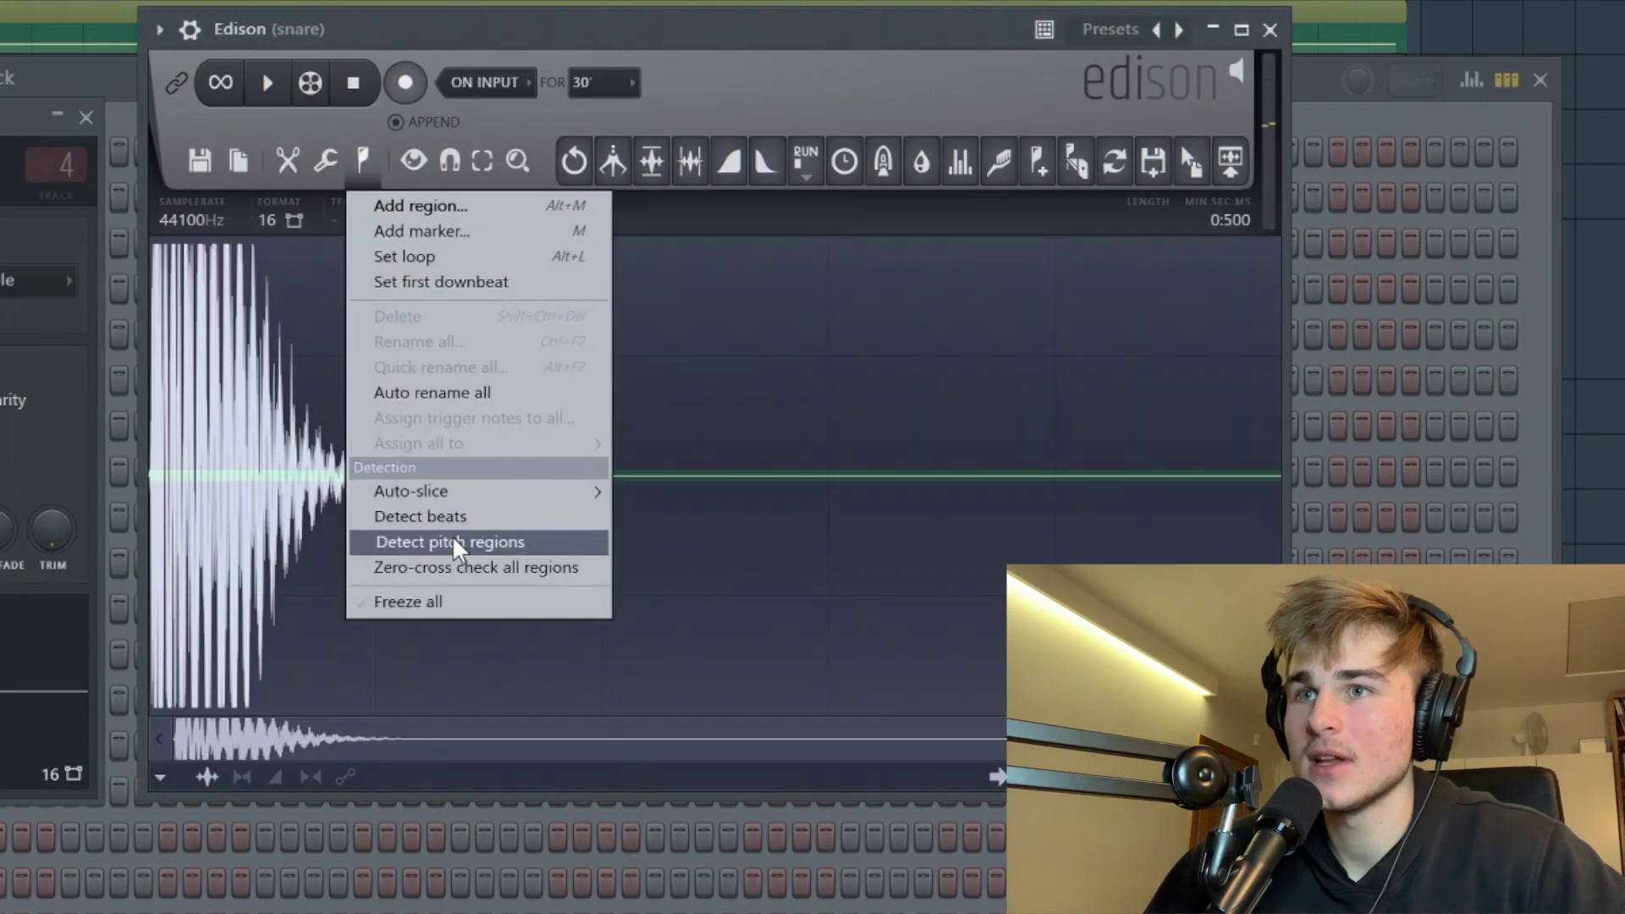
left_click(452, 540)
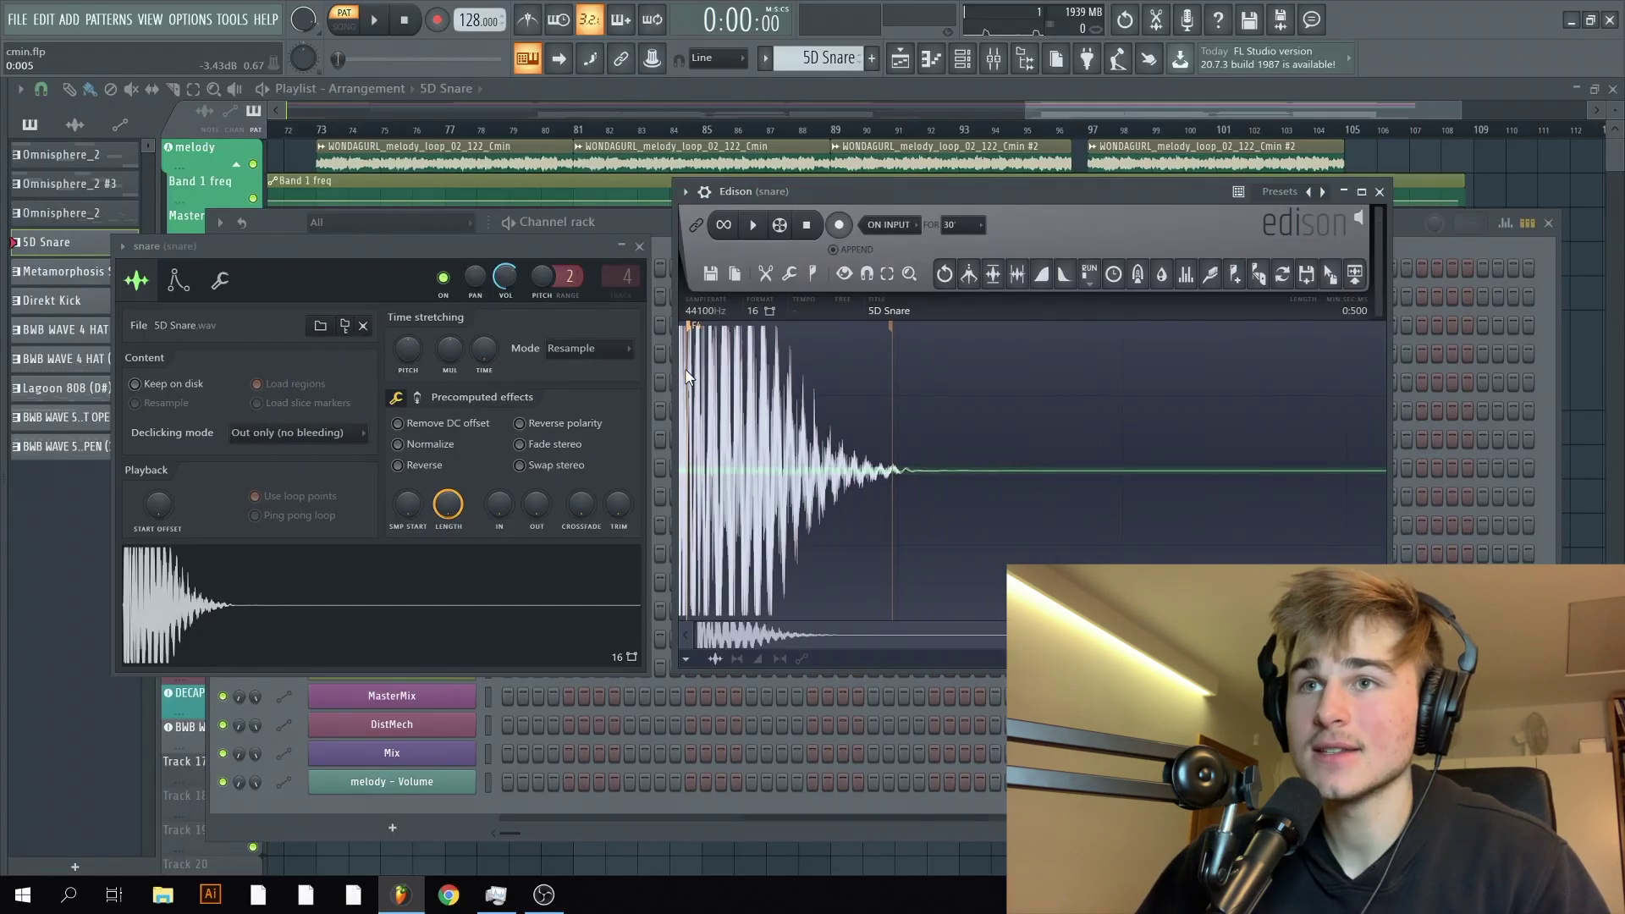
Open the snare sampler's envelope settings, and move the four C5 snare notes down to A4 in the piano roll.
left_click_drag(425, 244, 846, 262)
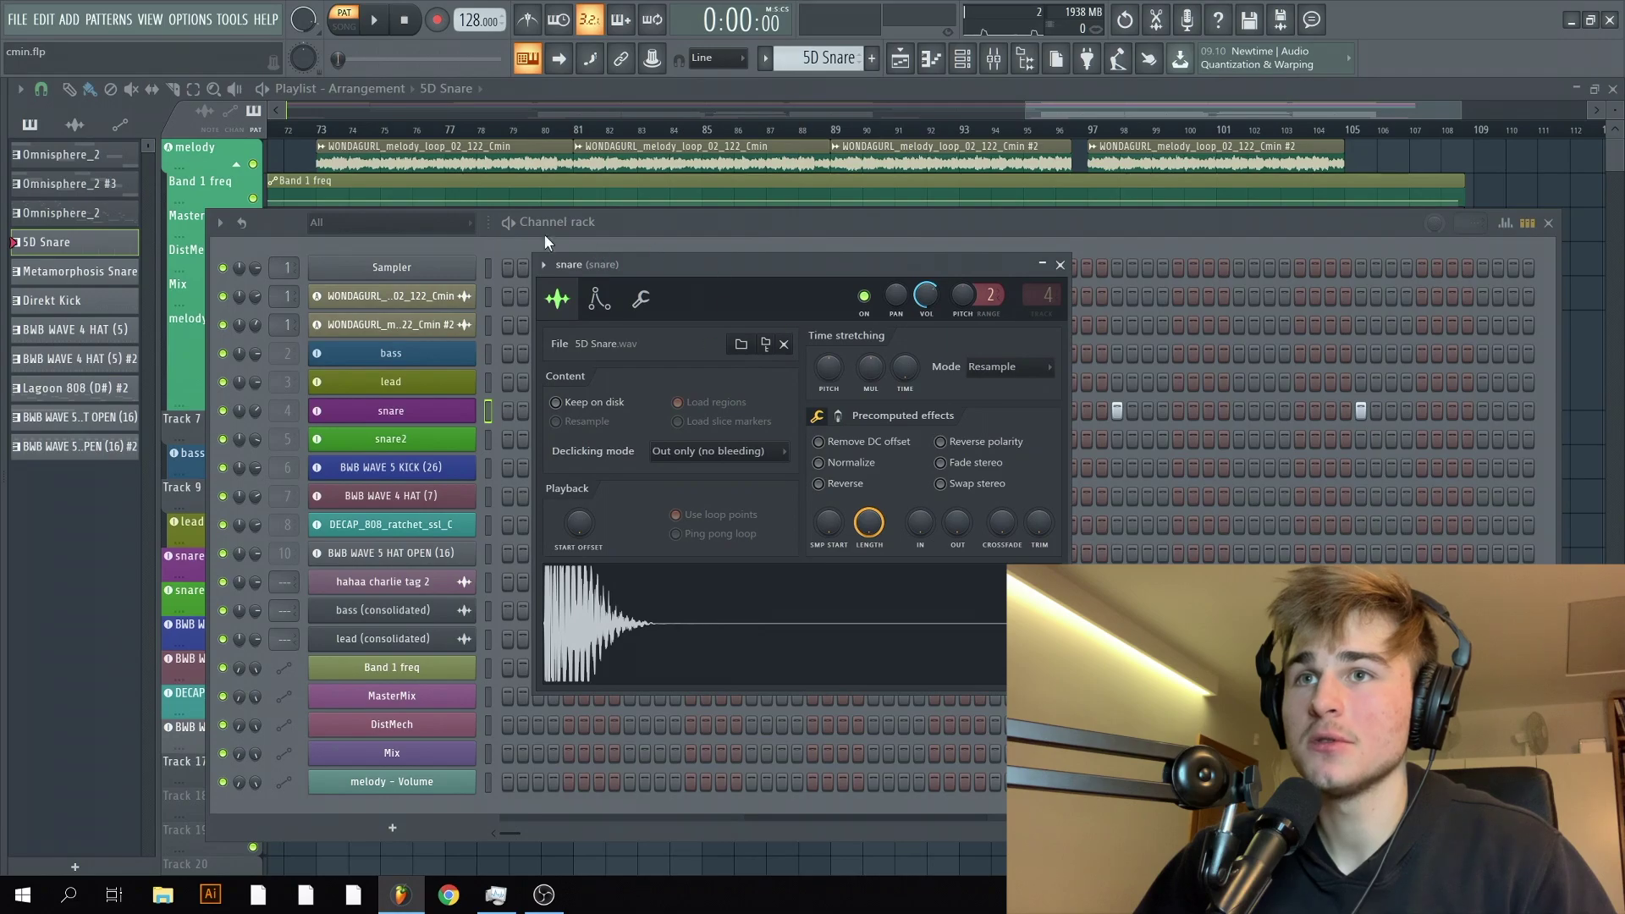
left_click(604, 308)
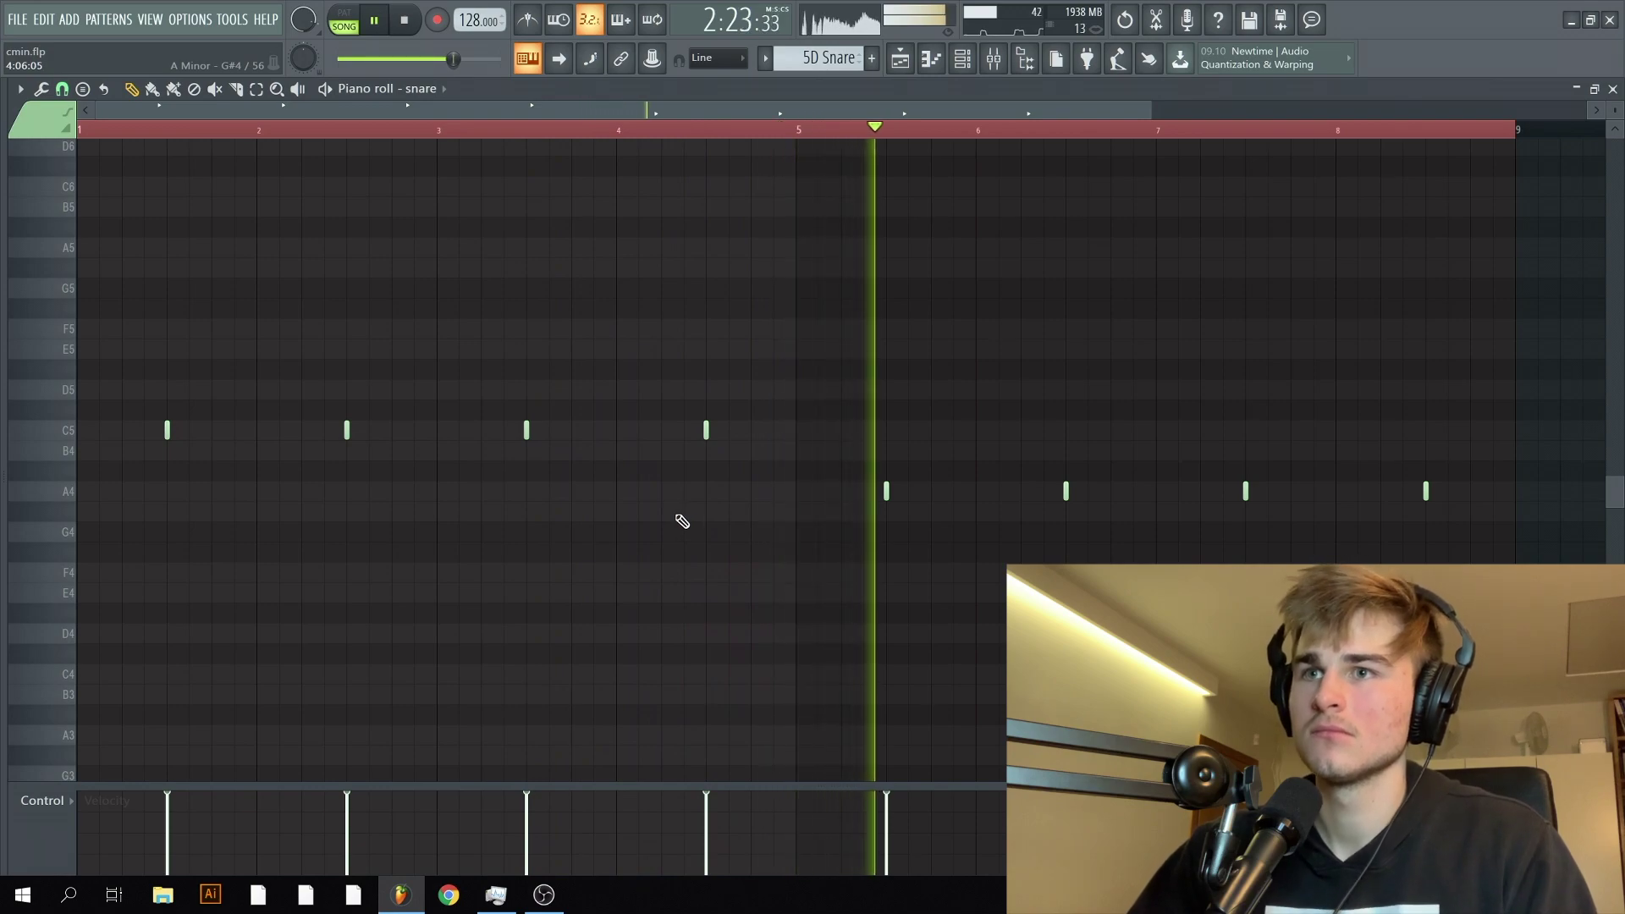
left_click_drag(744, 475, 126, 407)
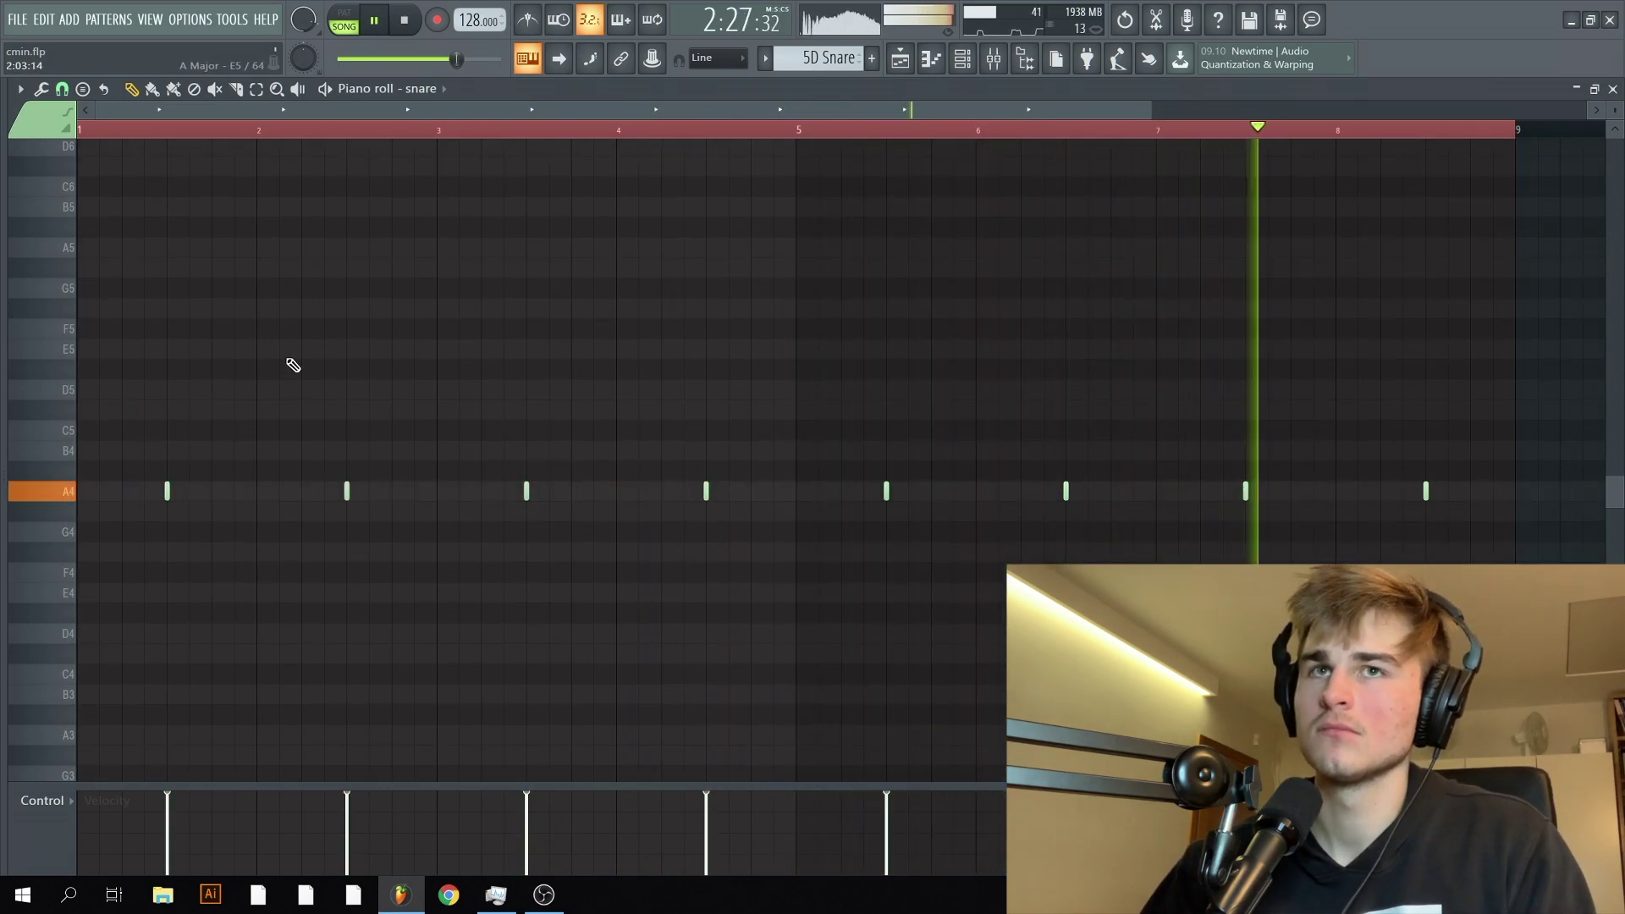
Unmute the DECAP_808 track in the playlist and open the mixer.
scroll(290, 369, "down", 1)
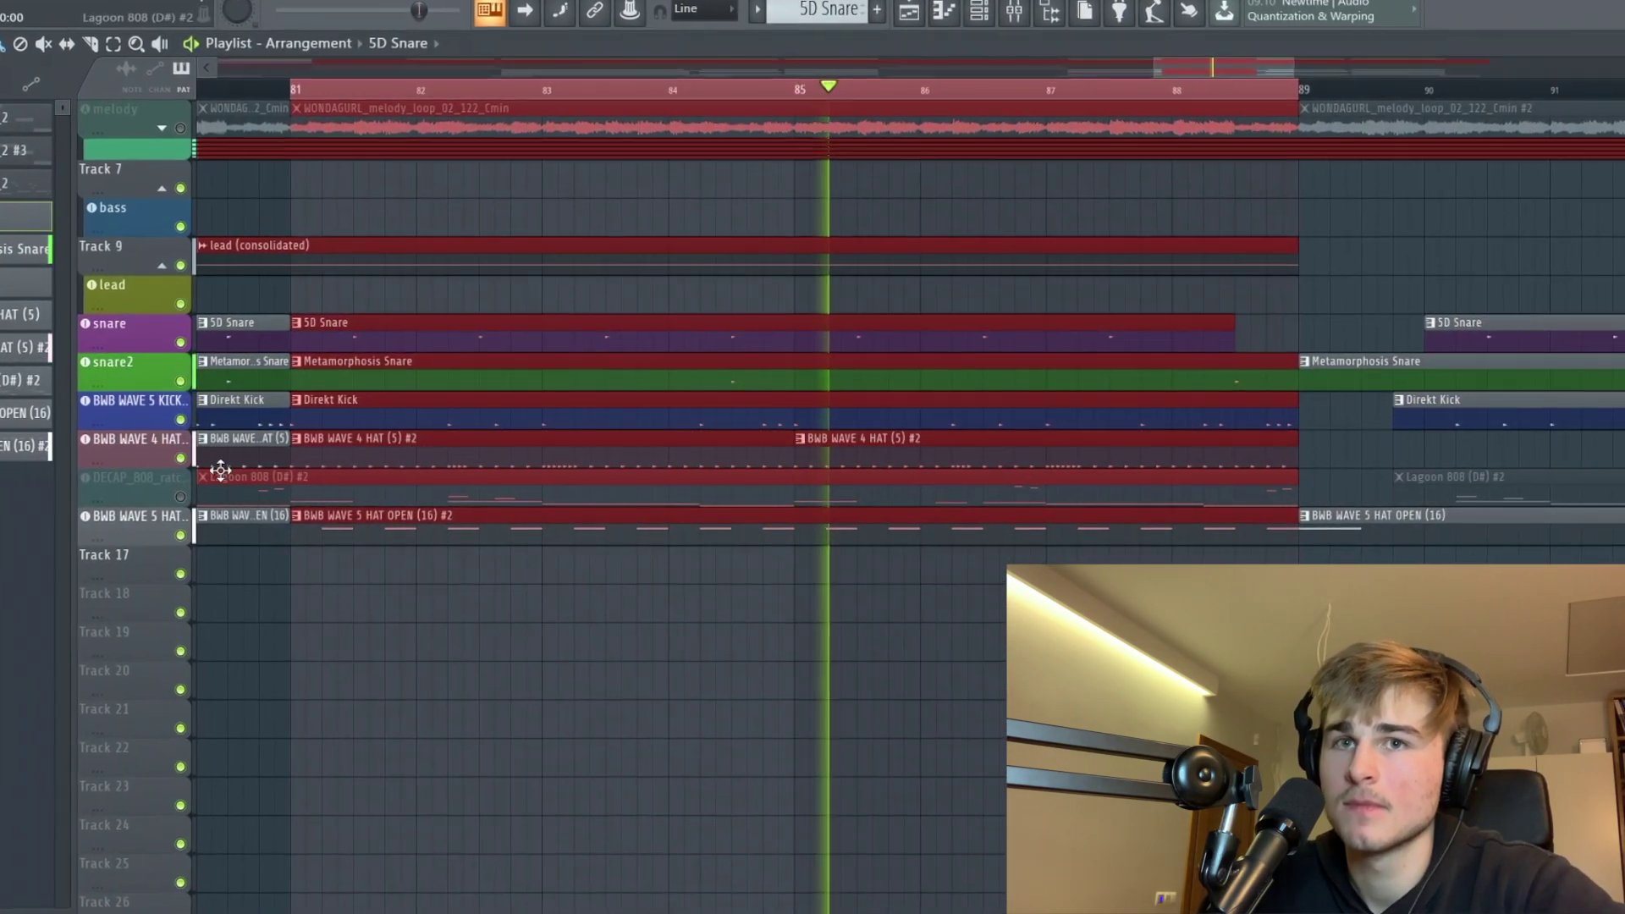
left_click(173, 497)
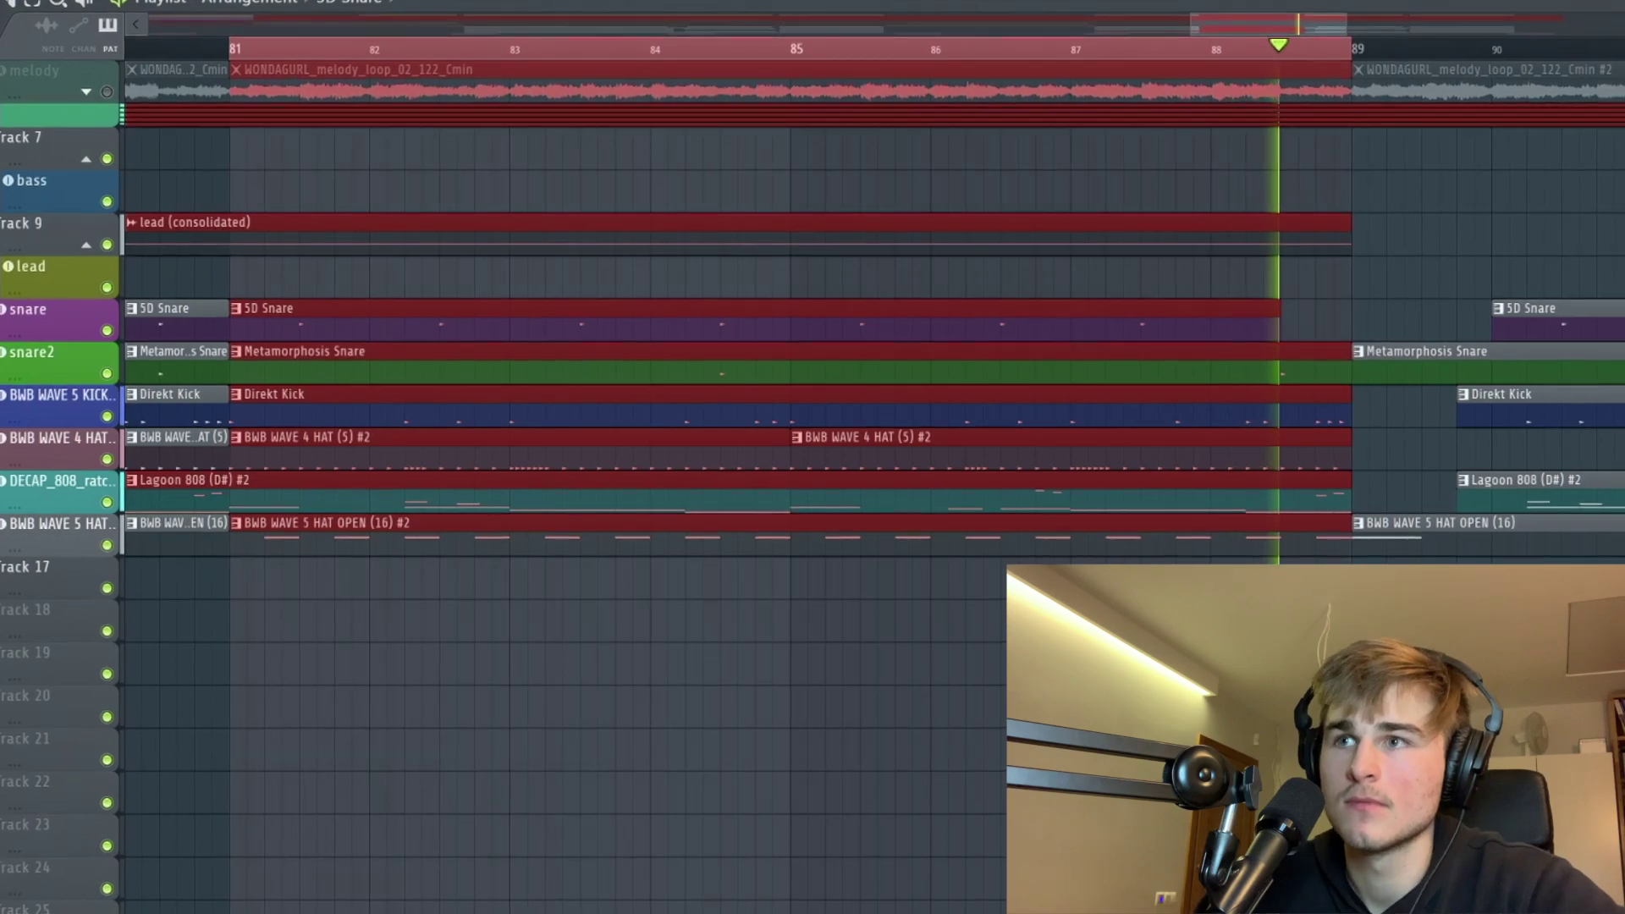
left_click(994, 58)
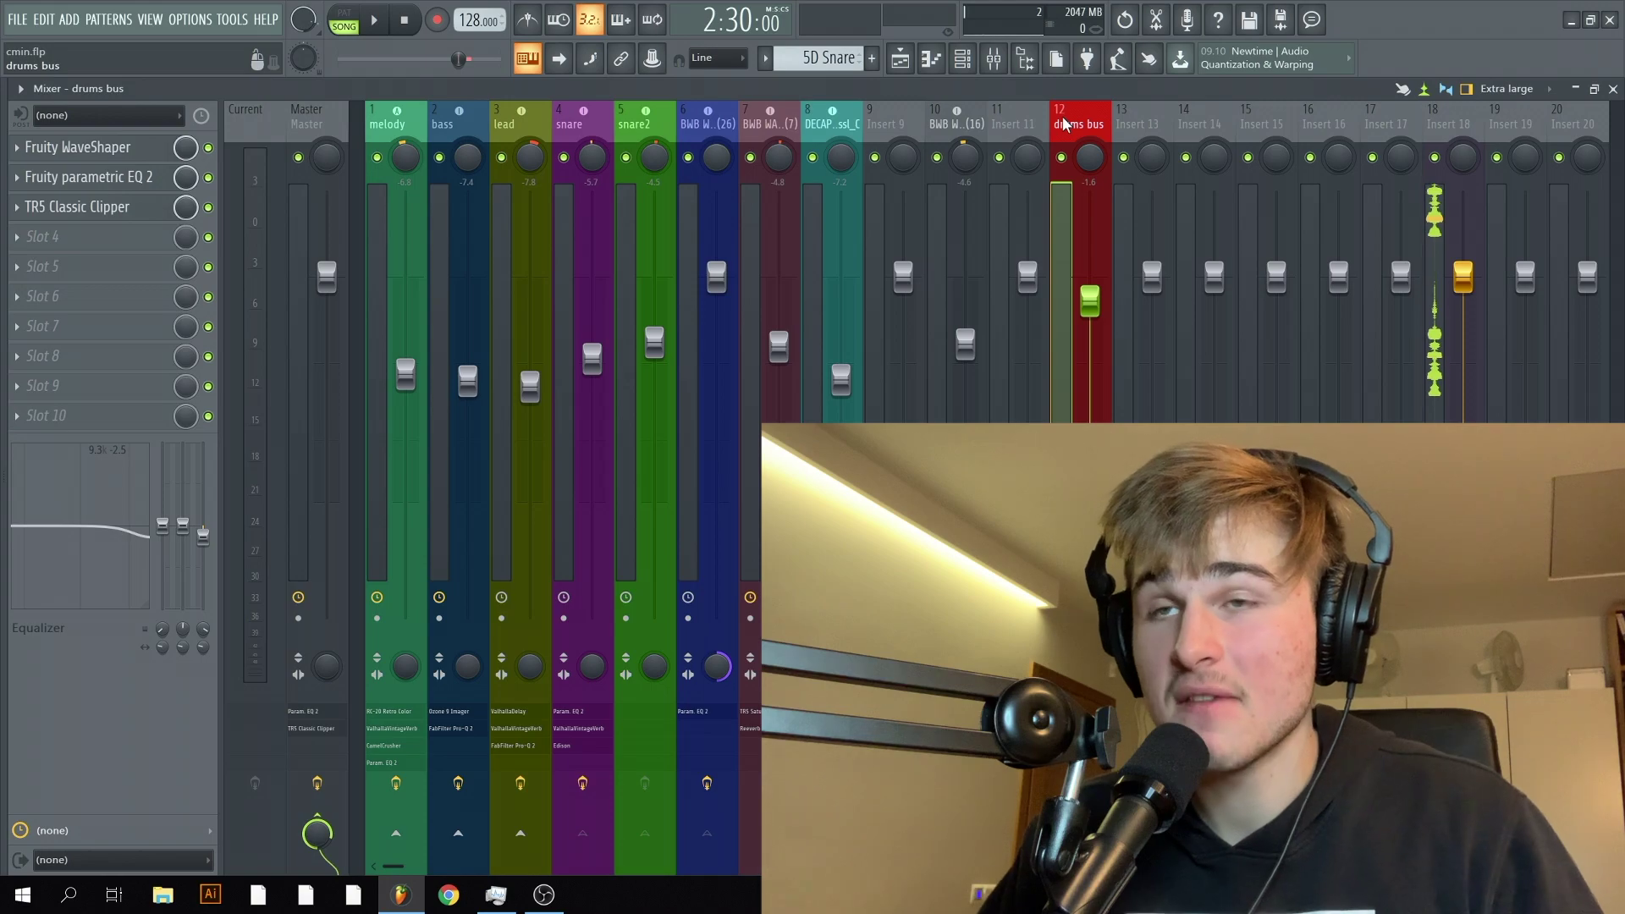
Select the snare, snare2, kick and both hat mixer tracks together and open the routing options on the drums bus.
left_click(967, 127)
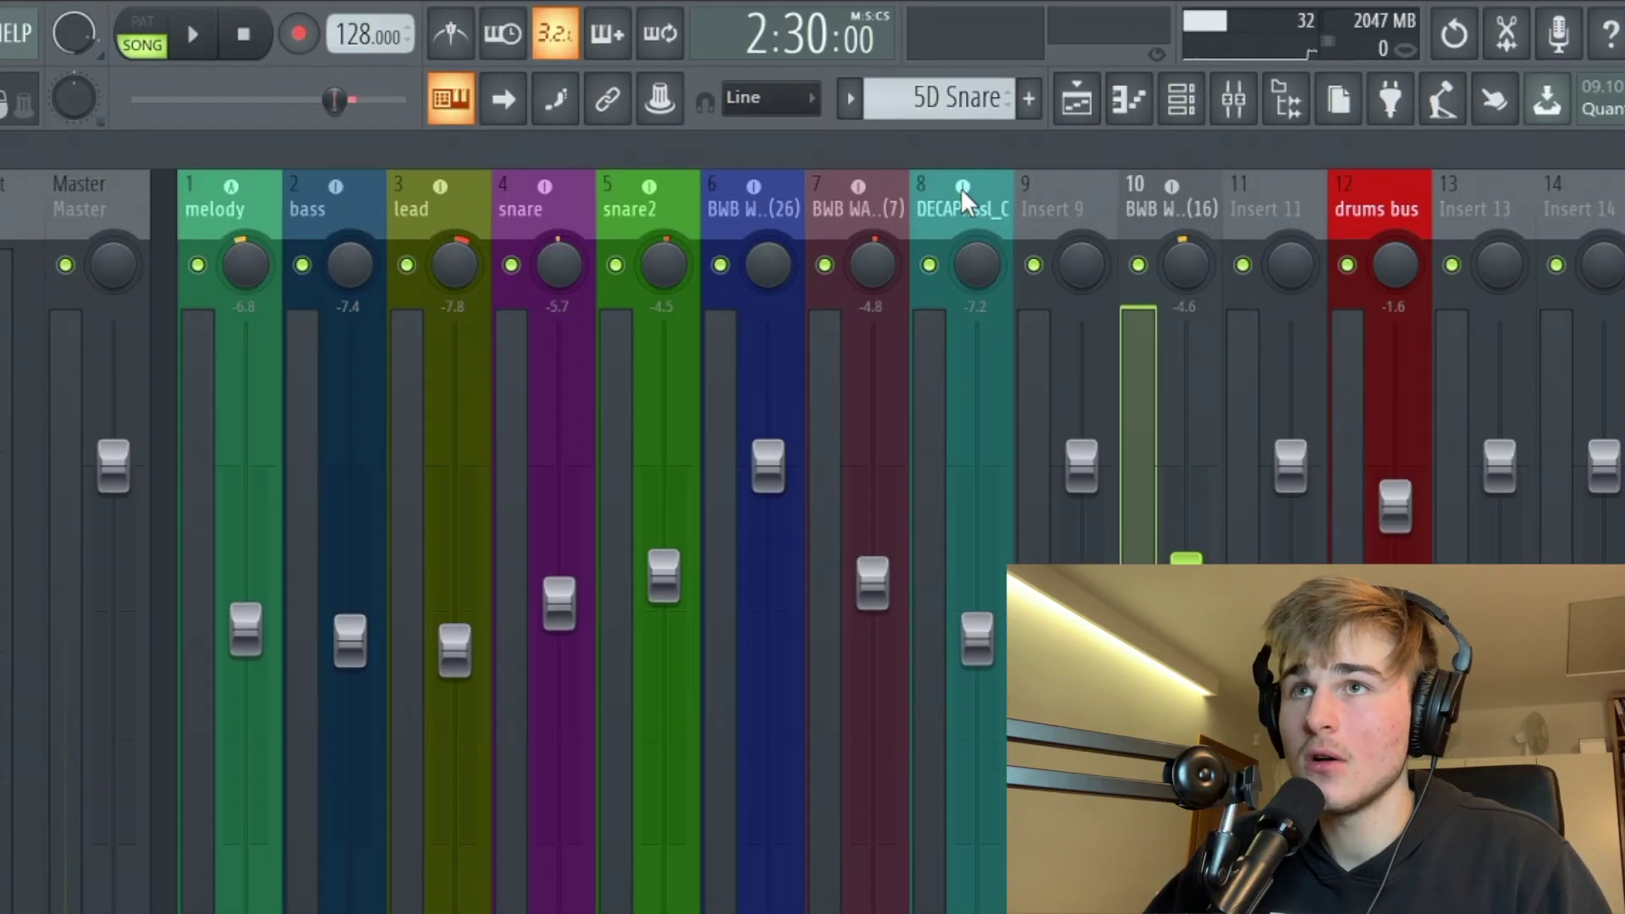
left_click(768, 120, "ctrl")
left_click(693, 117, "ctrl")
left_click(605, 140, "ctrl")
left_click(524, 140, "ctrl")
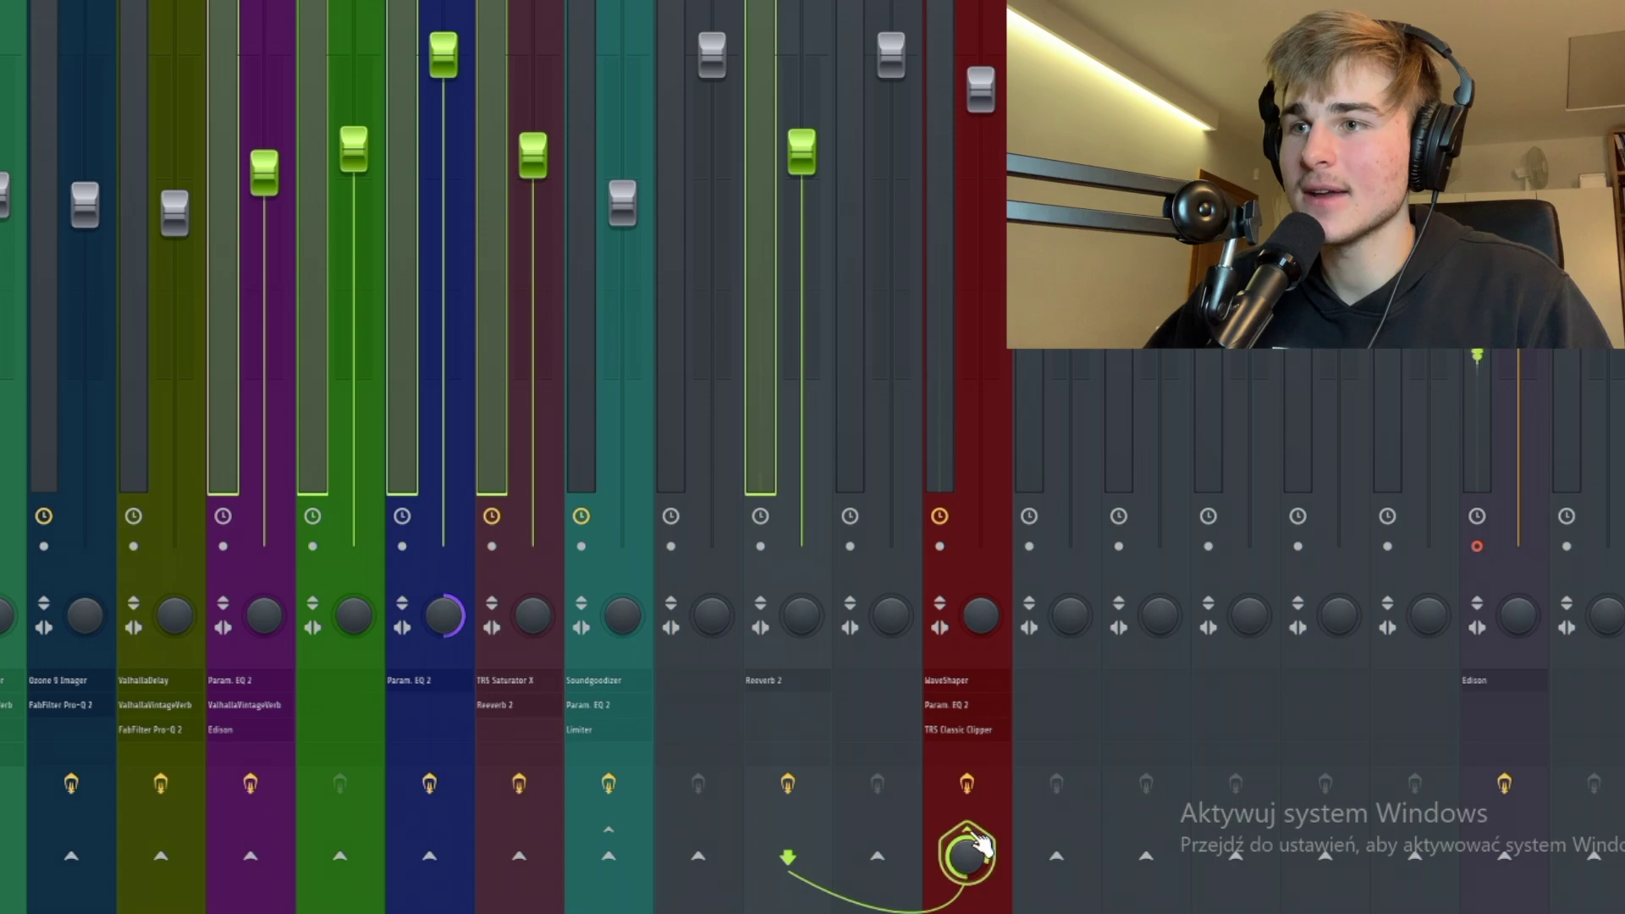
right_click(1066, 831)
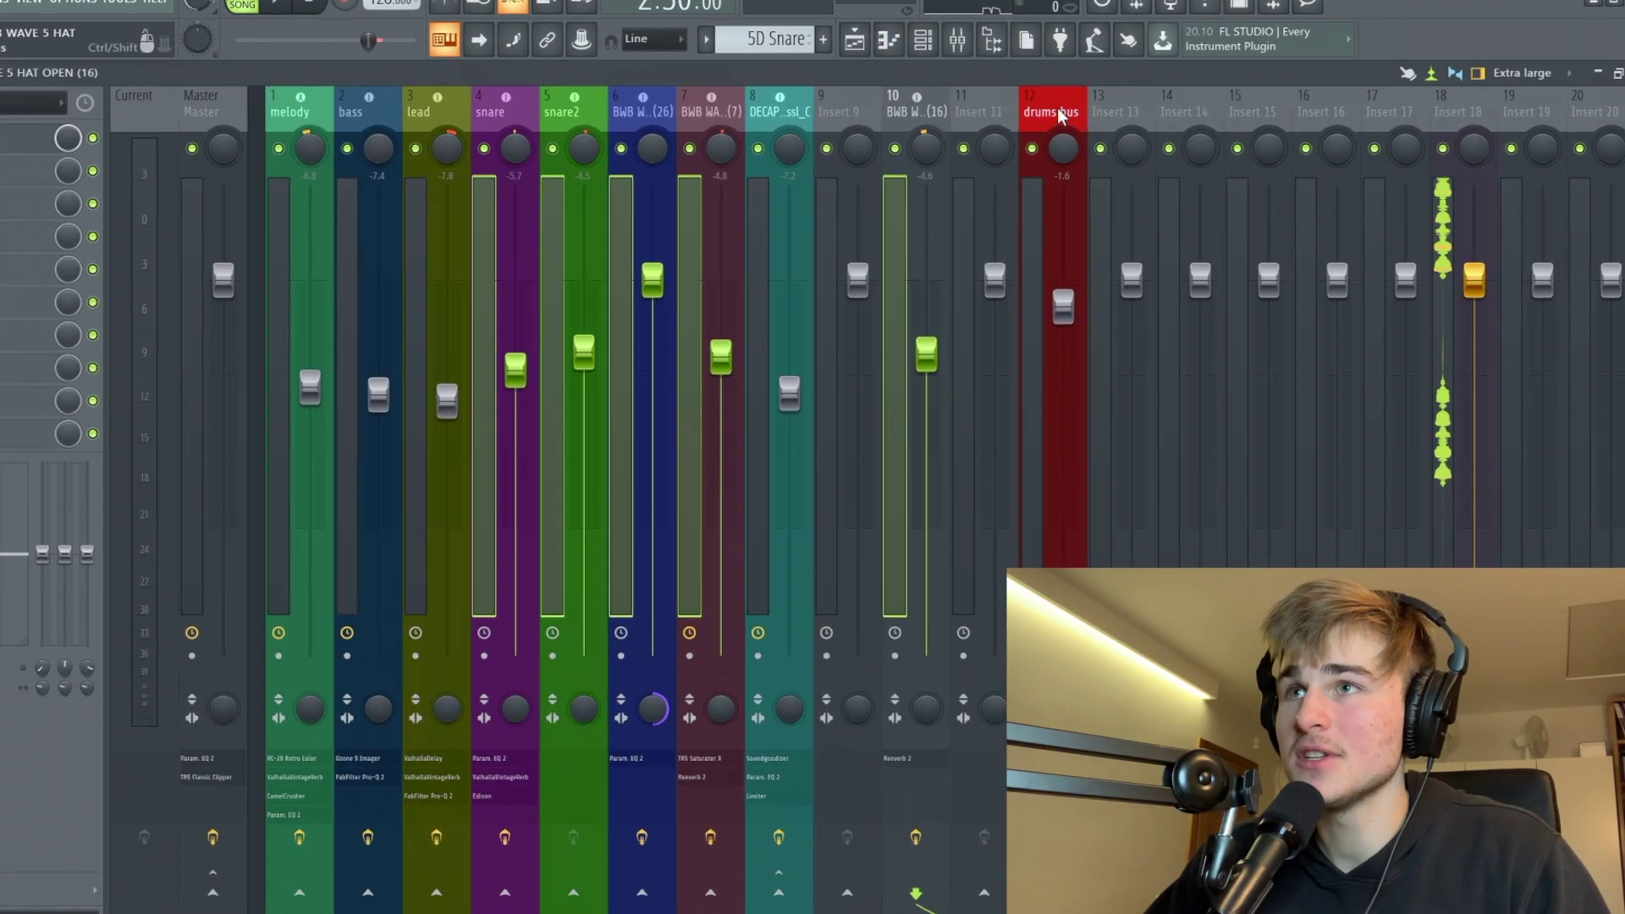
Play the loop and compare the drums bus with its effects enabled and bypassed, muting the 808 mixer track for the comparison.
left_click(1059, 110)
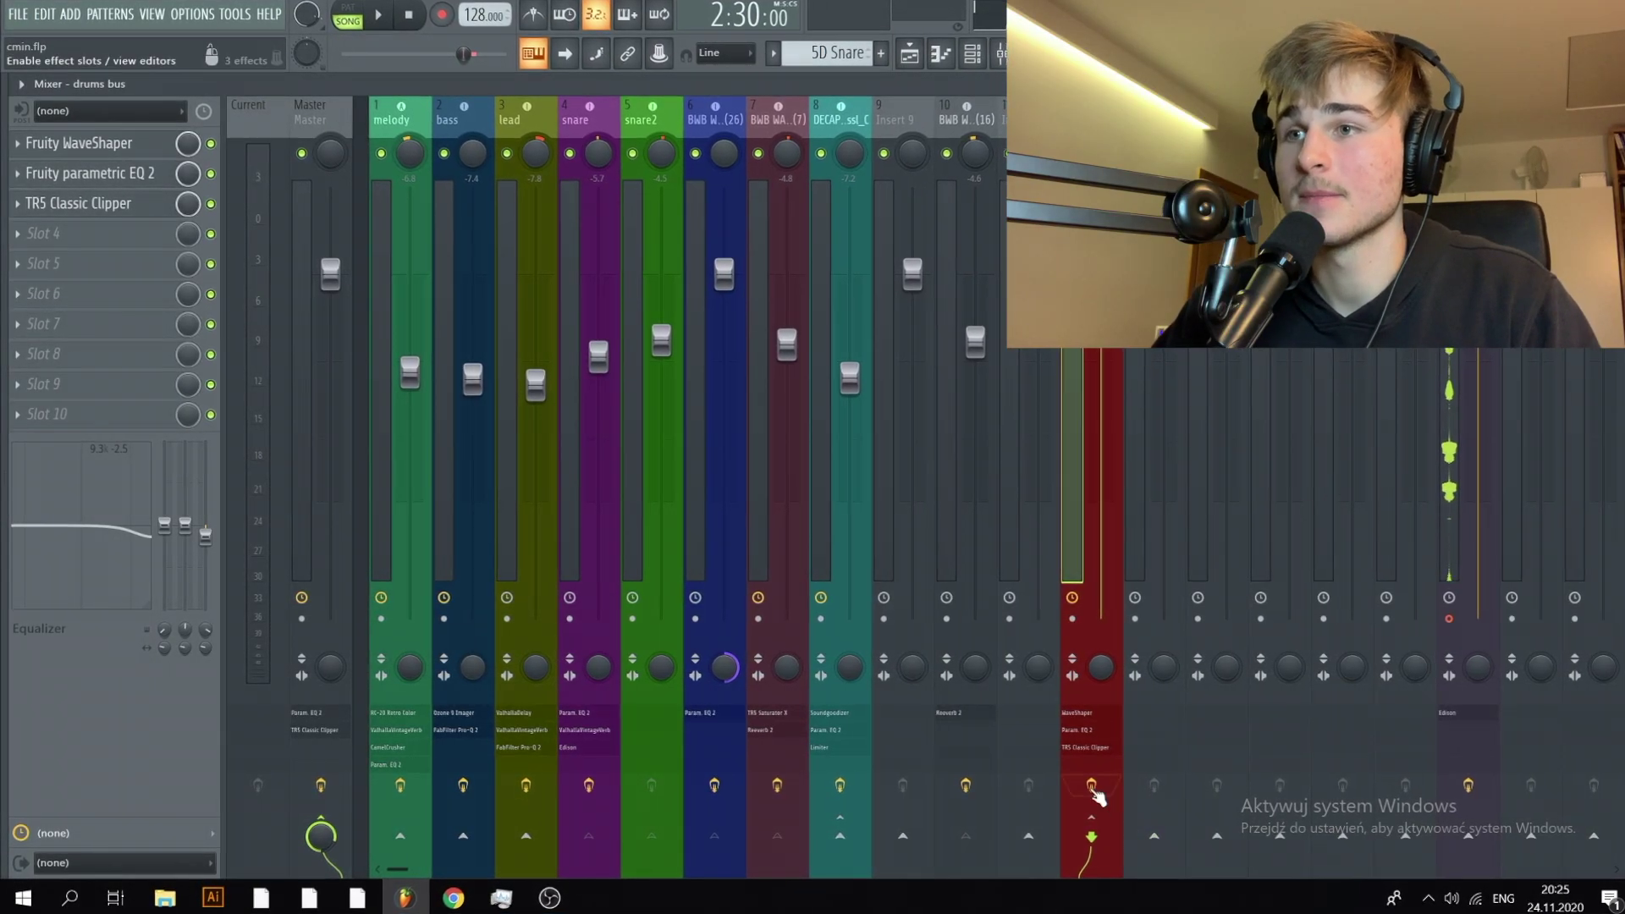
key("space")
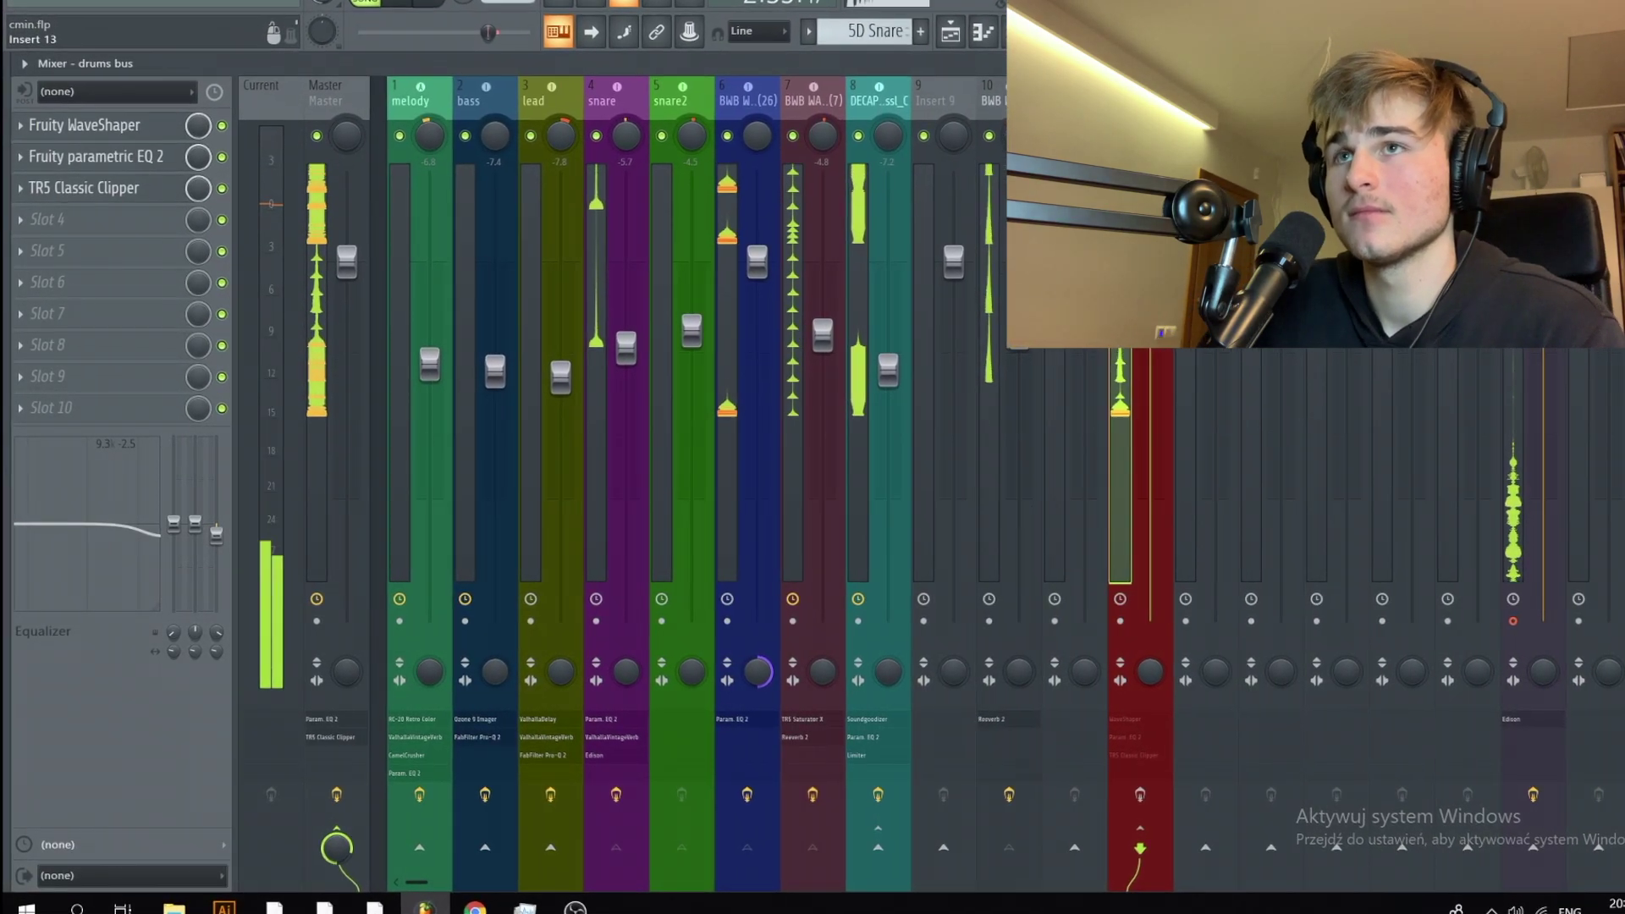
left_click(1147, 795)
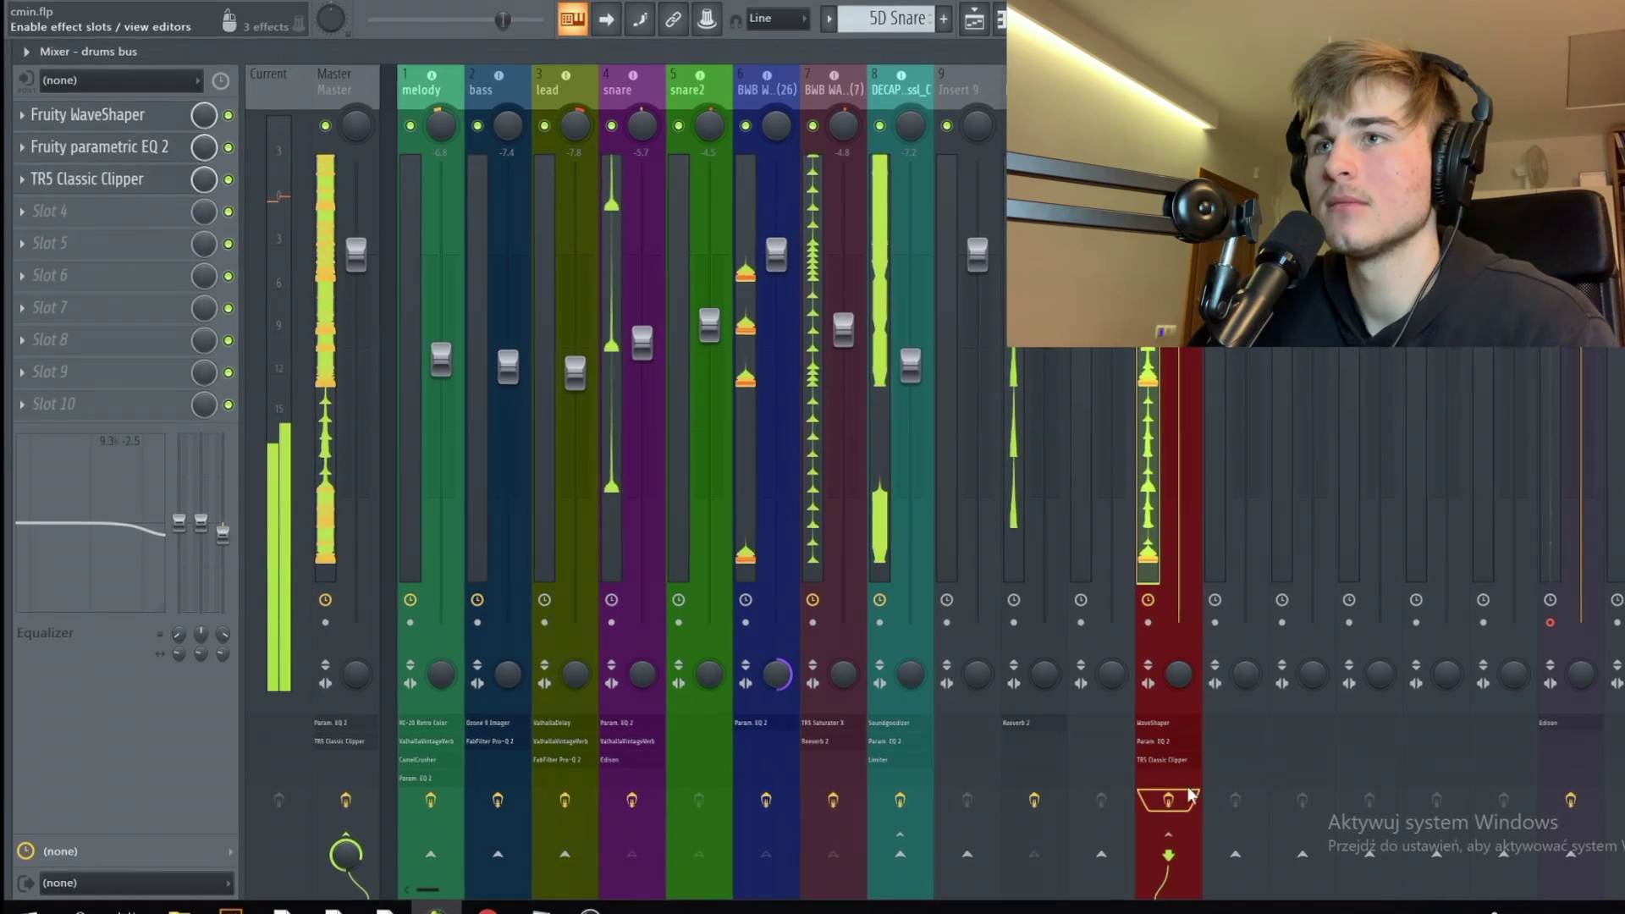
left_click(908, 111)
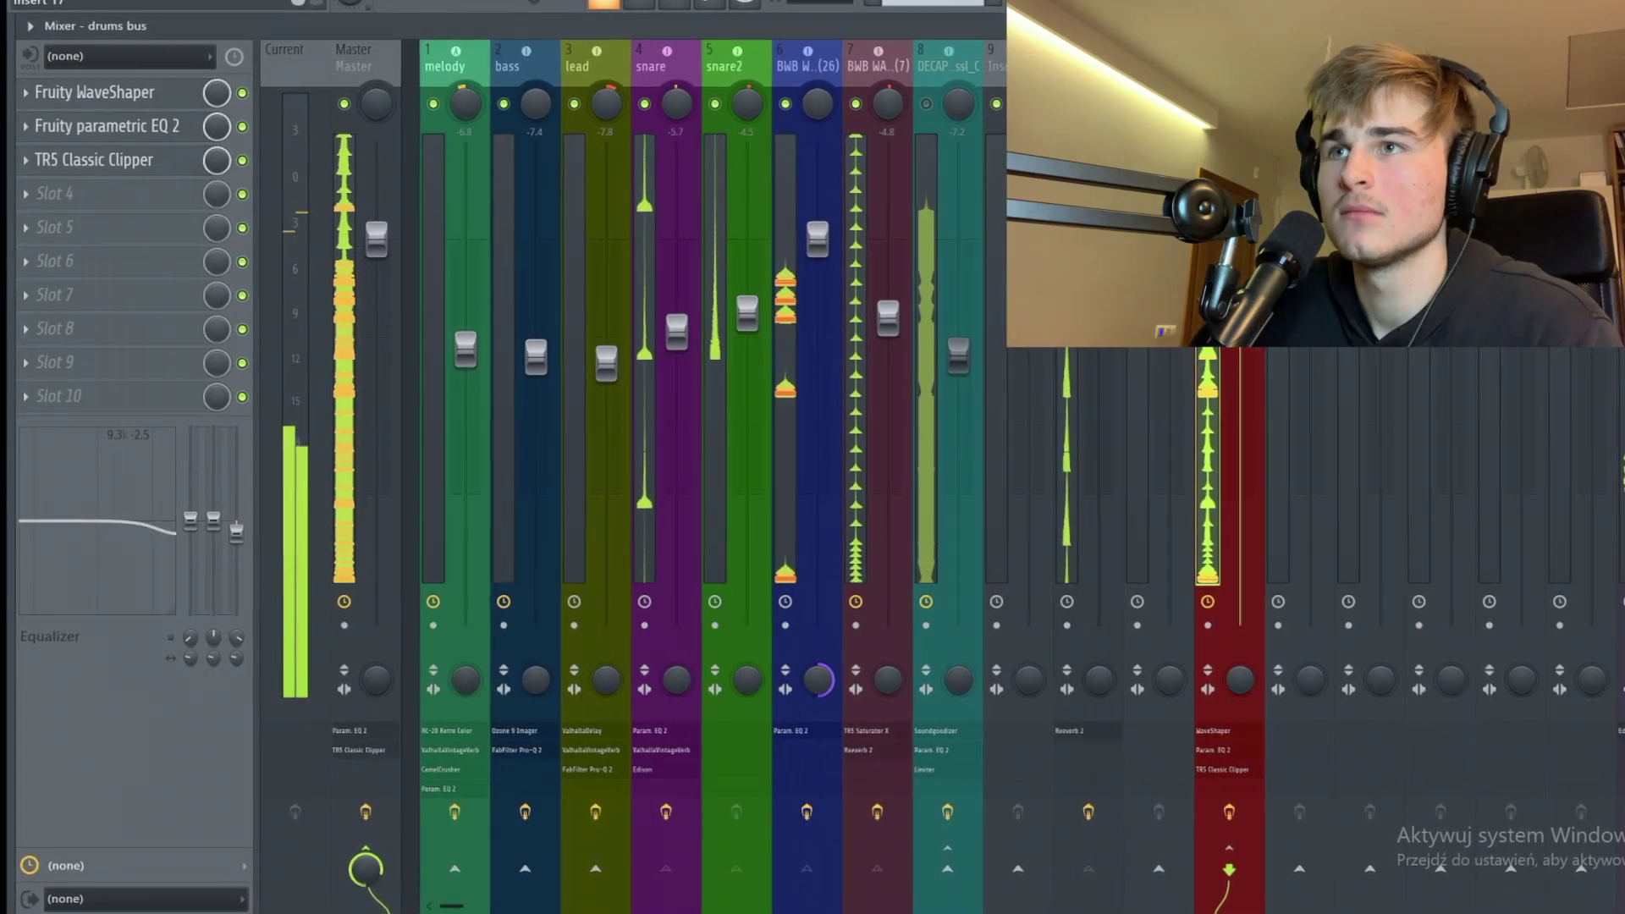
left_click(1237, 812)
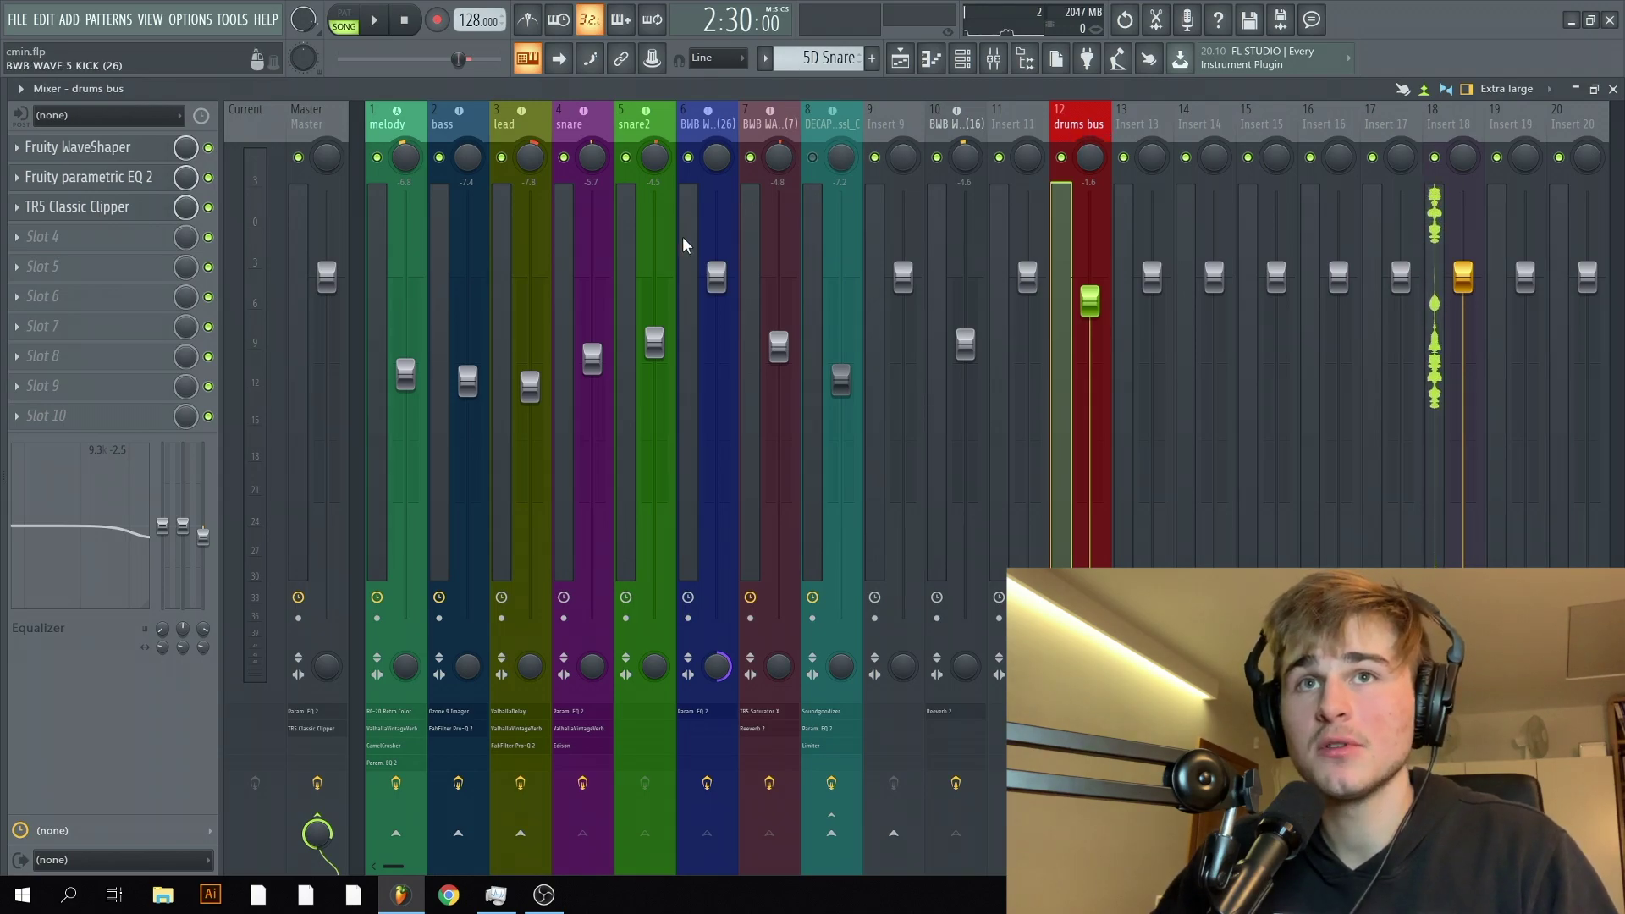
Open Fruity WaveShaper on the drums bus and bend the middle of its curve moderately upward.
left_click(95, 152)
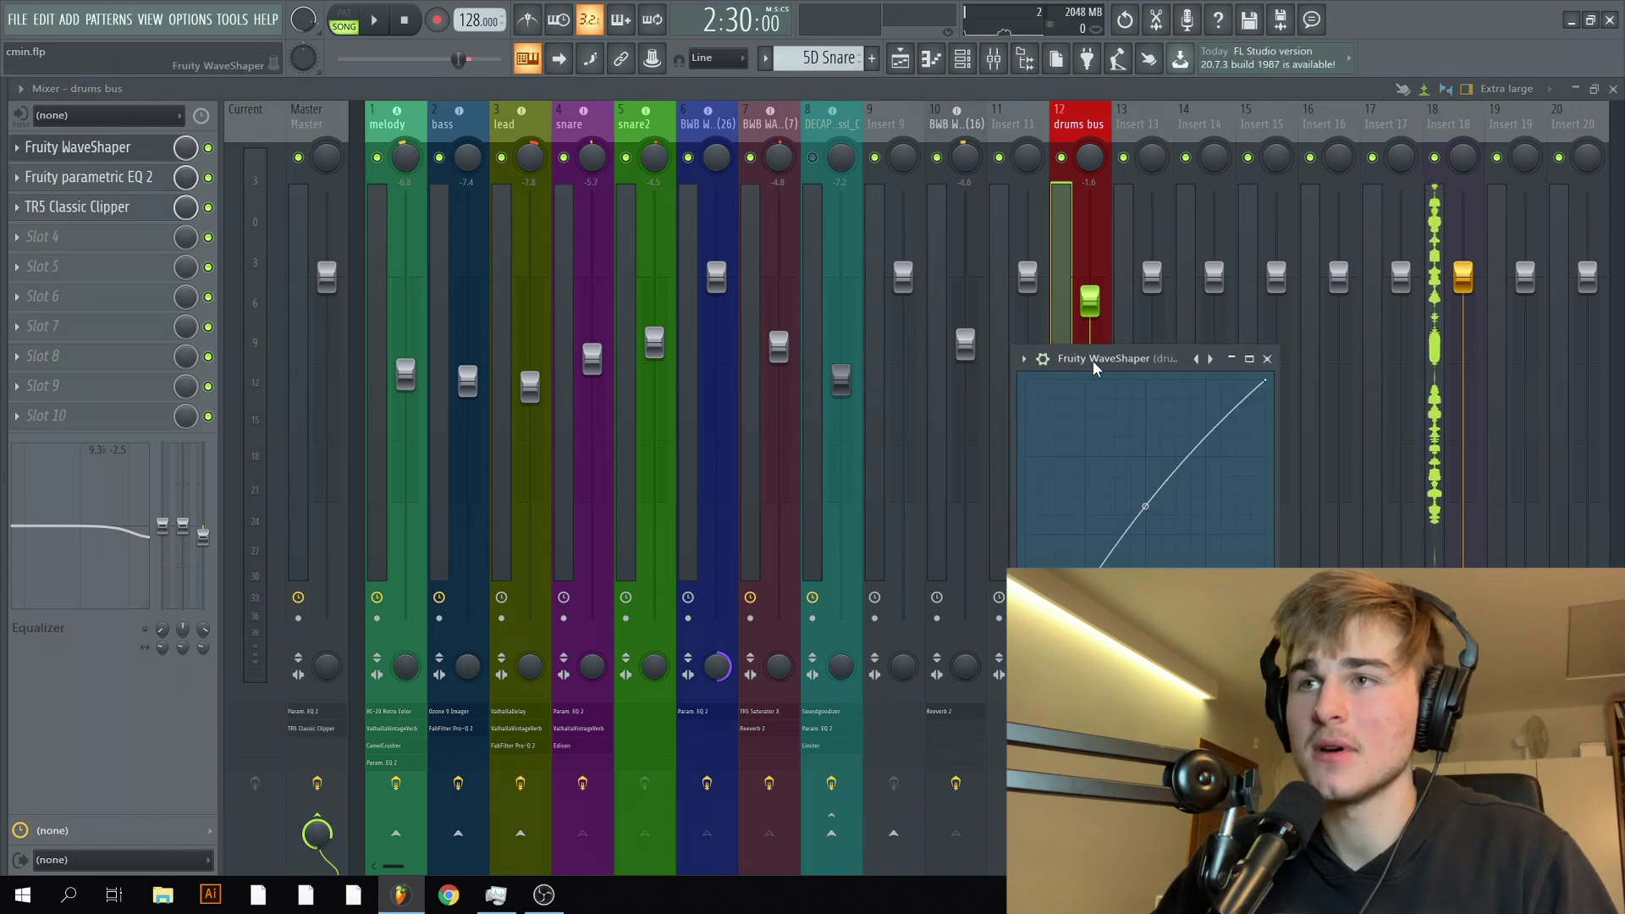
left_click_drag(1145, 506, 1148, 525)
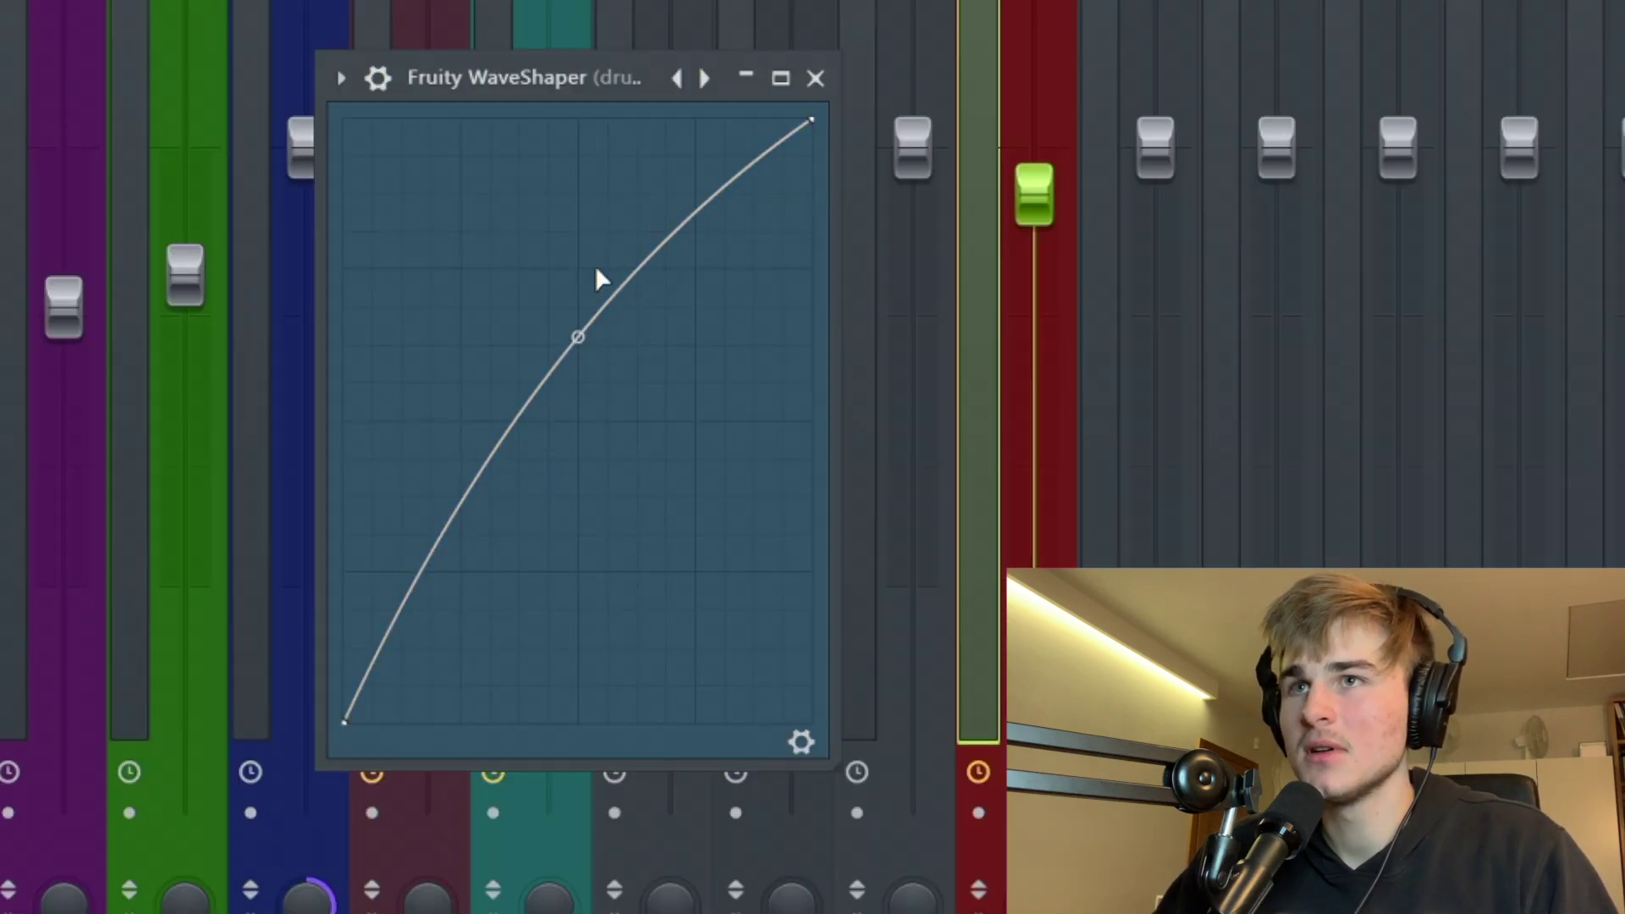
left_click_drag(530, 76, 454, 87)
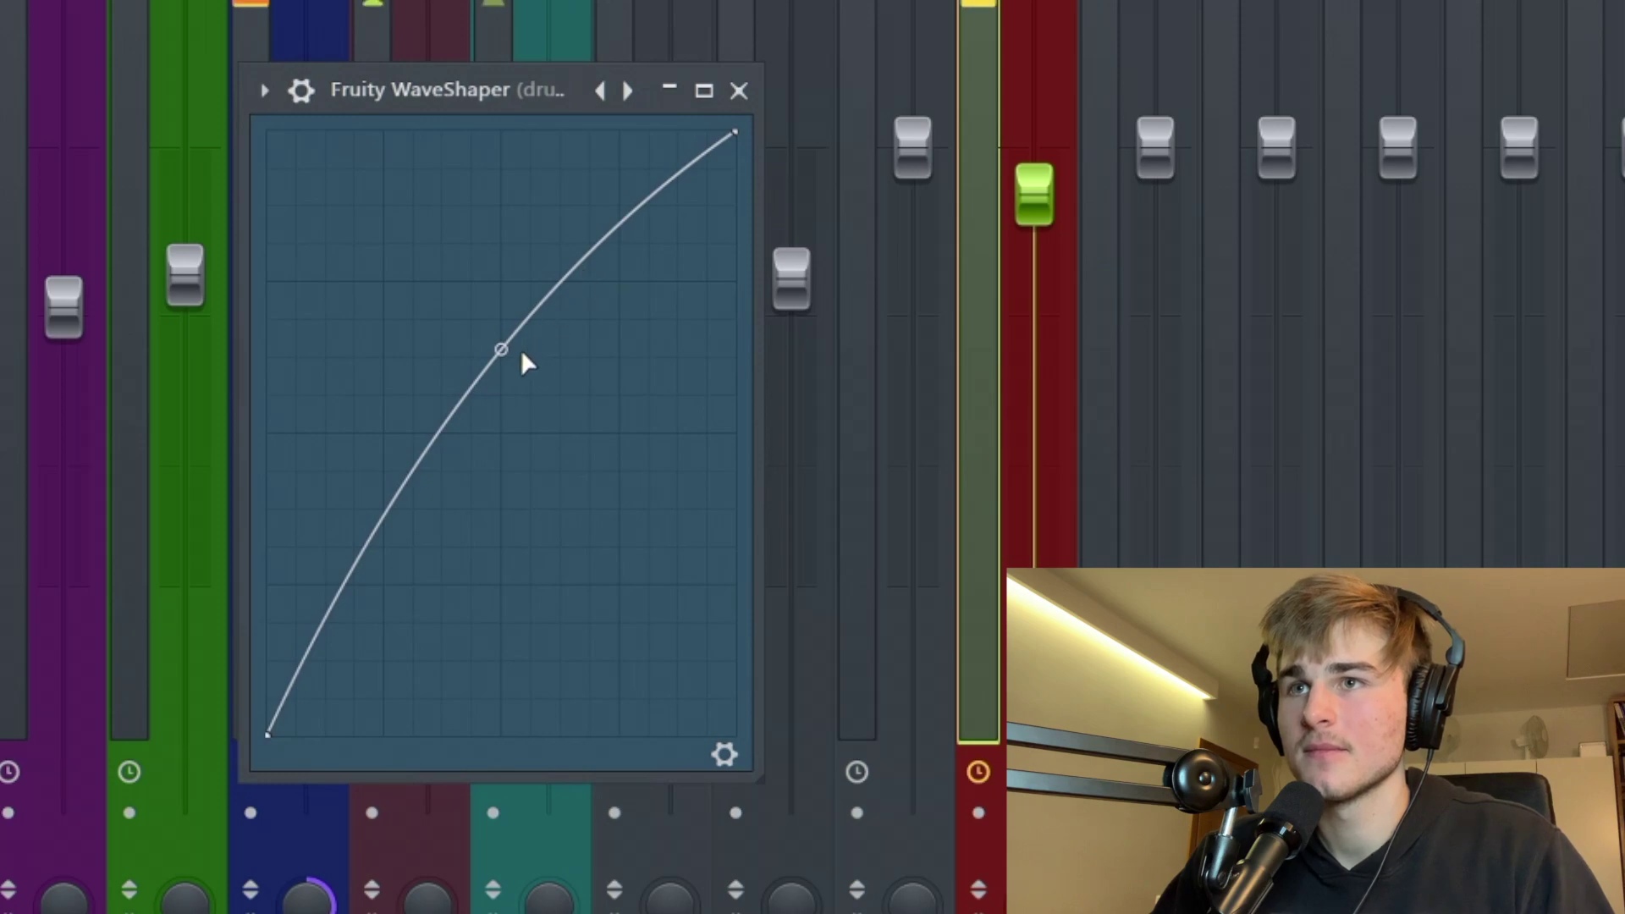
mouse_move(501, 320)
left_mouse_down()
mouse_move(501, 148)
mouse_move(500, 349)
left_mouse_up()
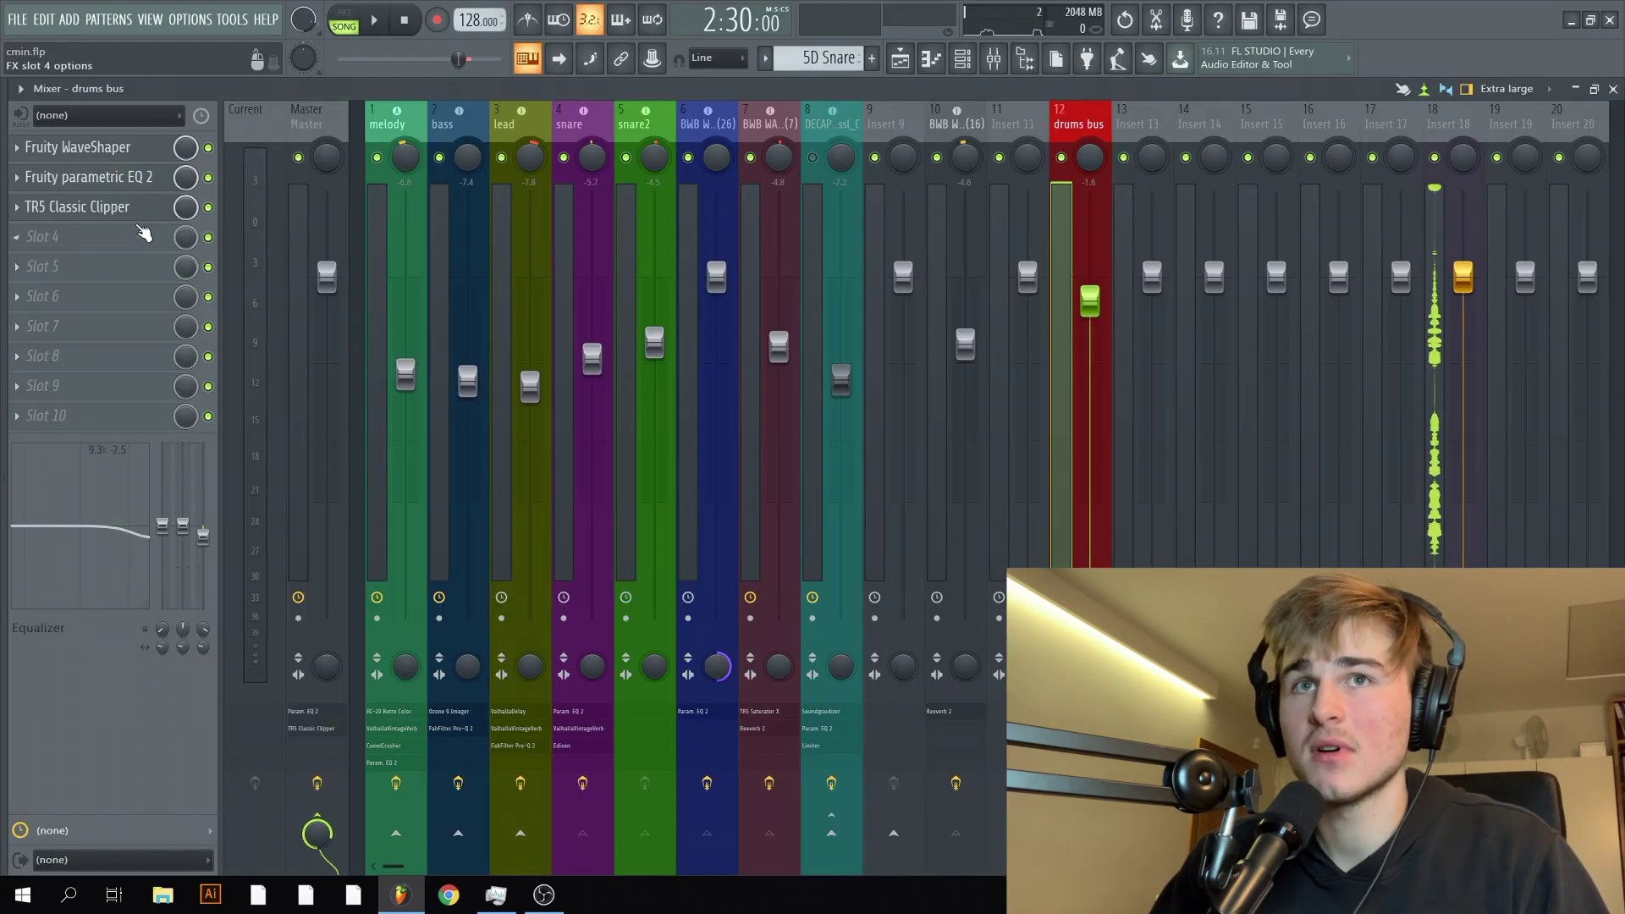
Play the loop and fine-tune treble band 7 in the drums bus's Fruity Parametric EQ 2.
left_click(89, 176)
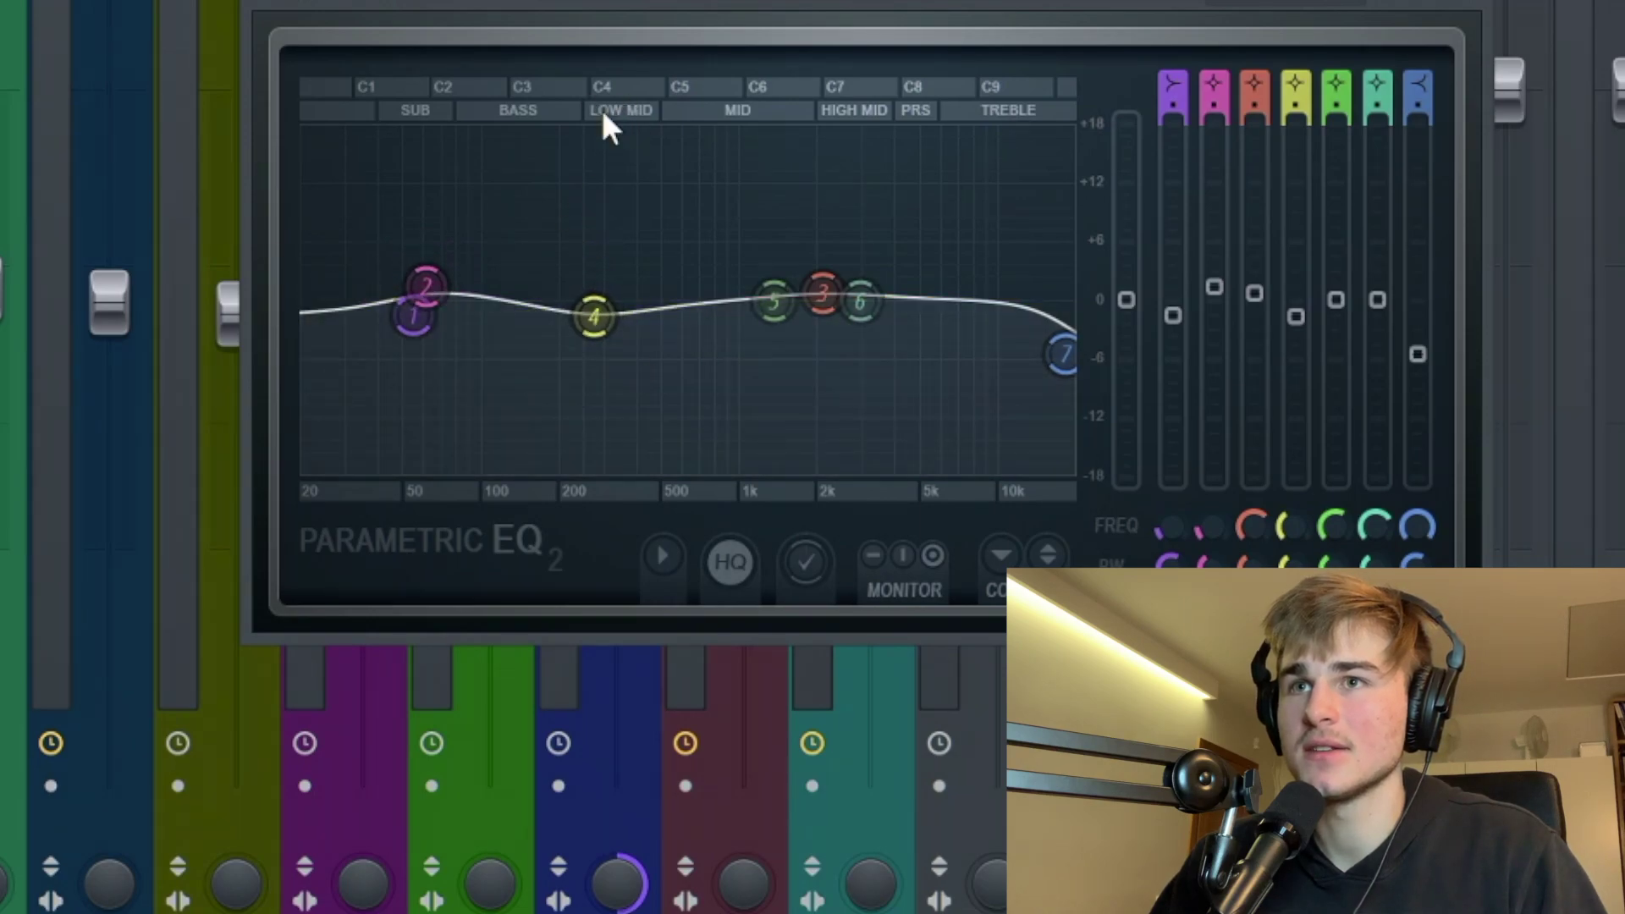
key("space")
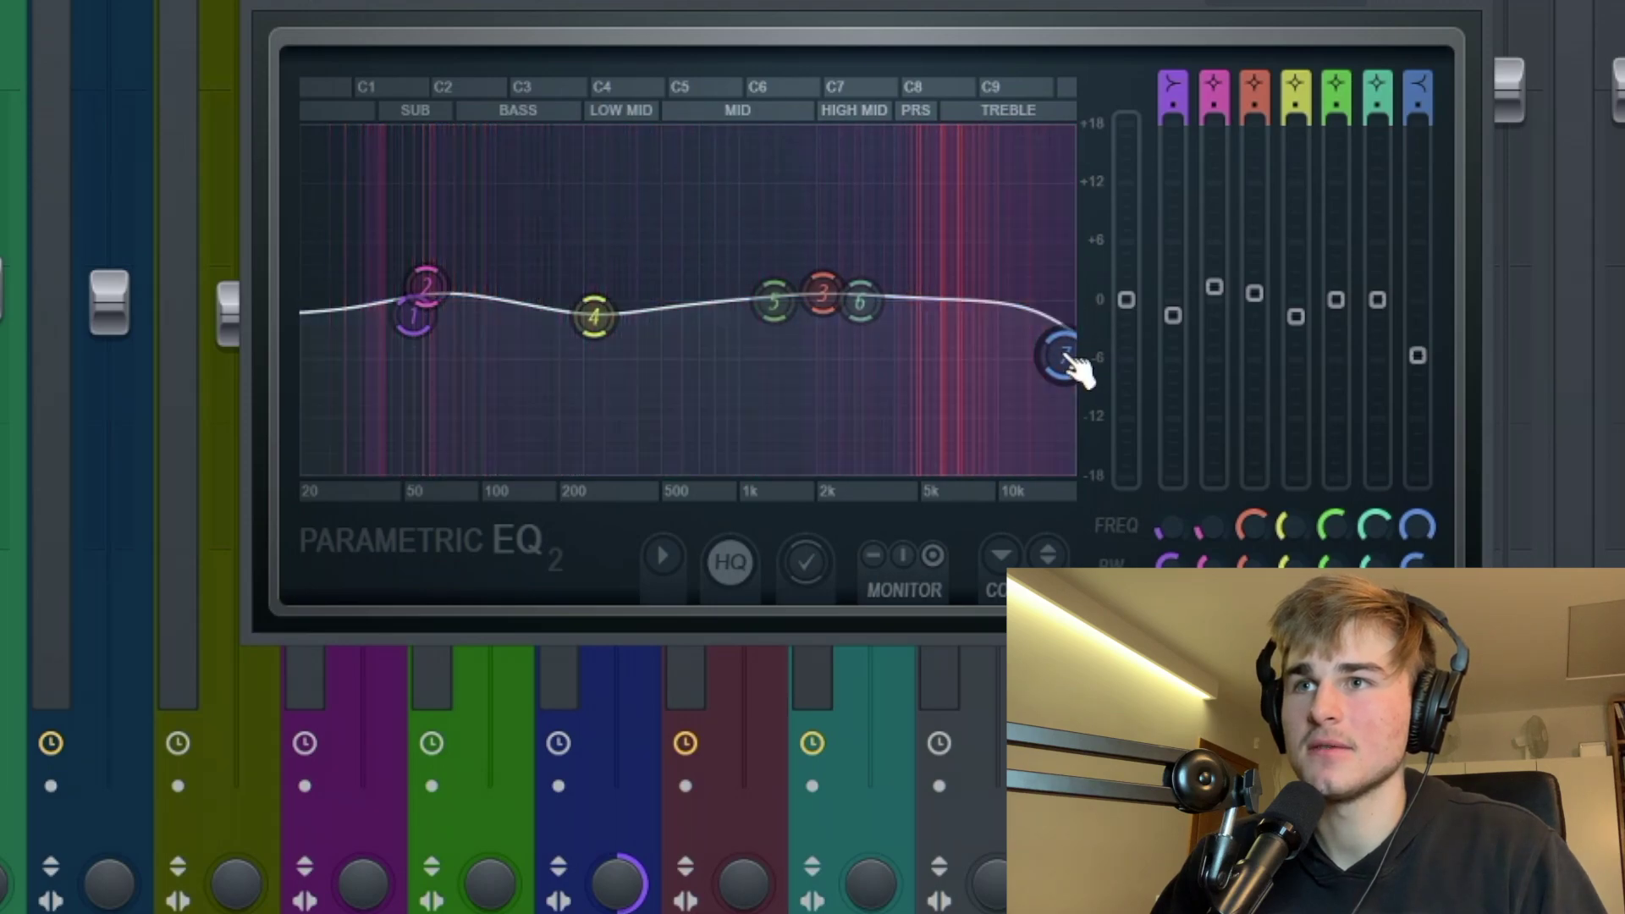
mouse_move(1062, 356)
left_mouse_down()
mouse_move(1051, 290)
mouse_move(1059, 342)
left_mouse_up()
left_click(1472, 3)
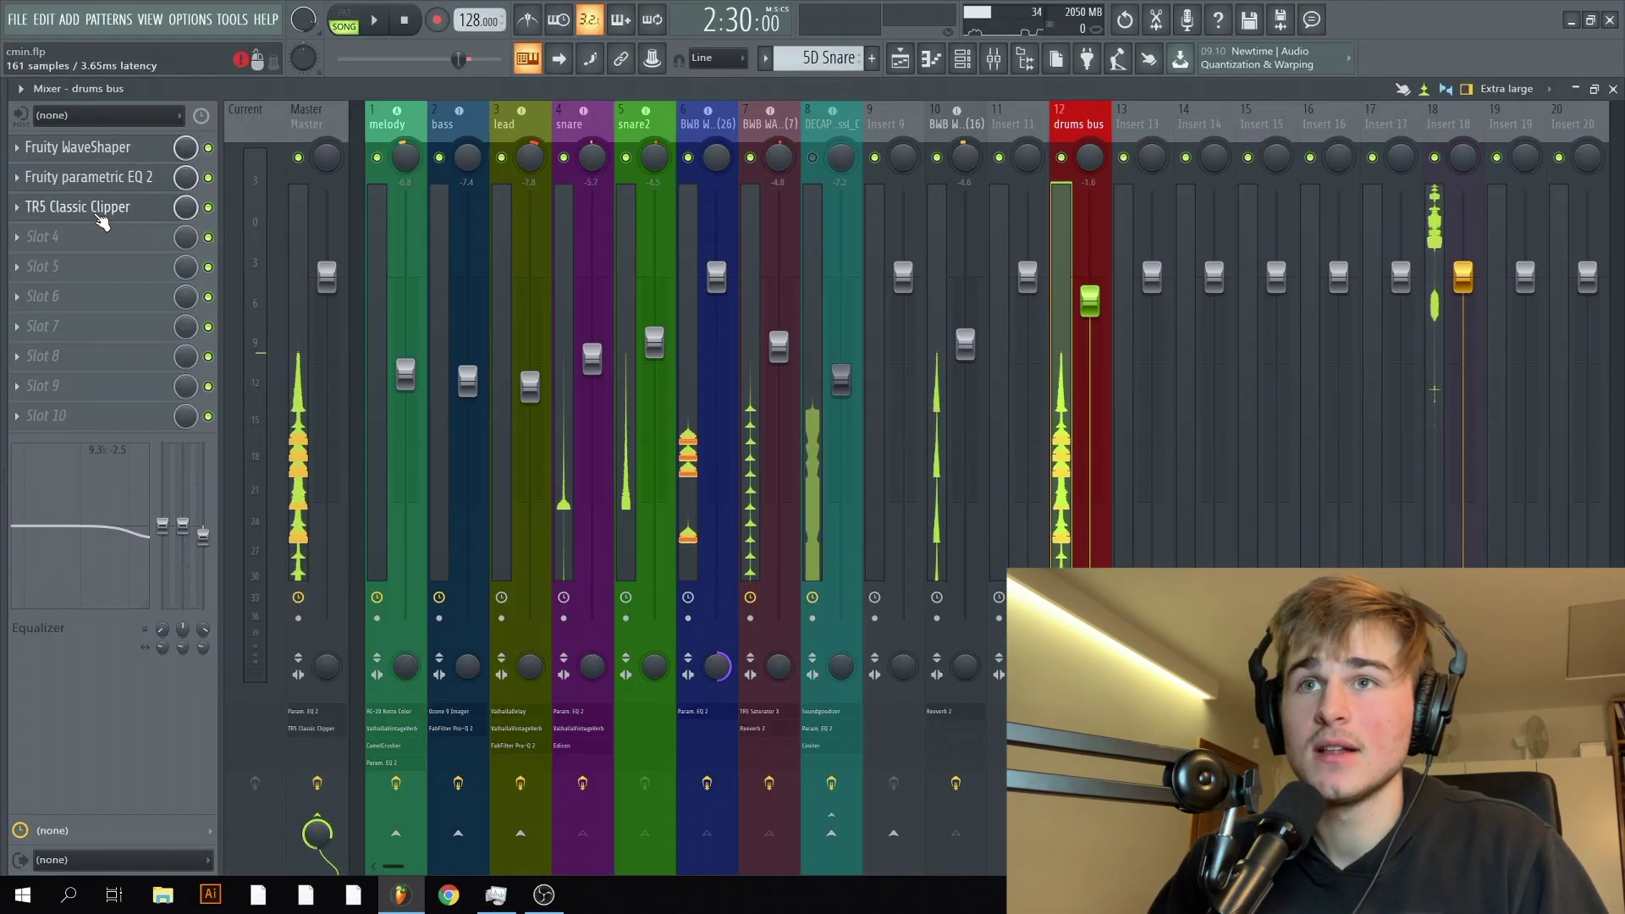
Examine the drums bus's TR5 Classic Clipper settings during playback, and browse the plugins available for its empty slot 4.
left_click(102, 207)
left_click_drag(596, 225, 859, 136)
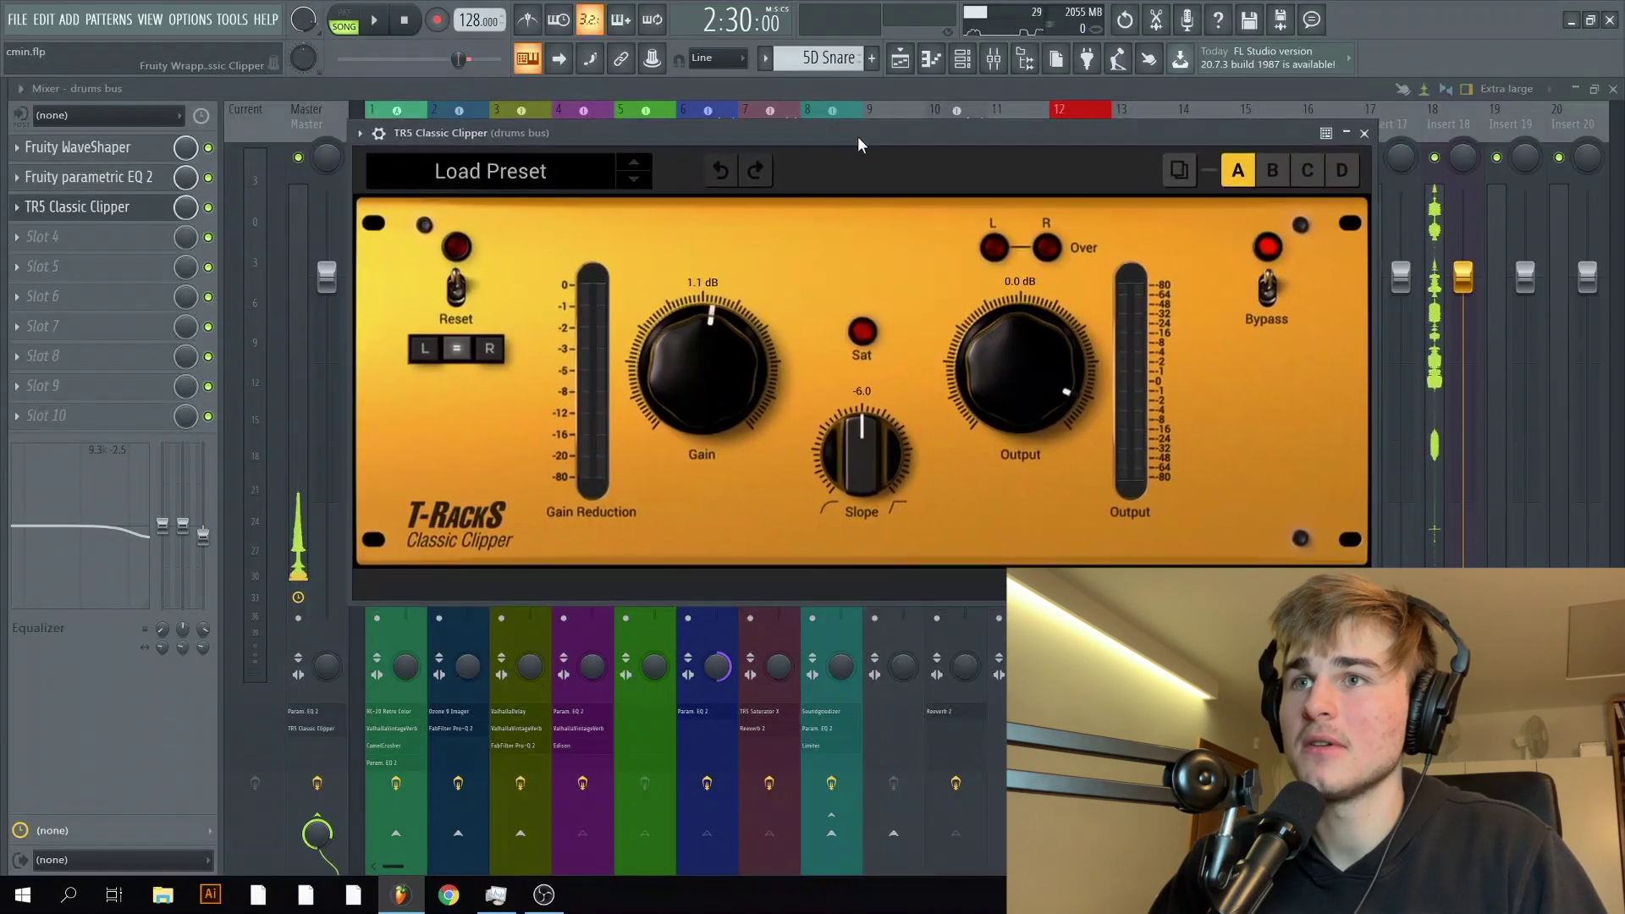
key("space")
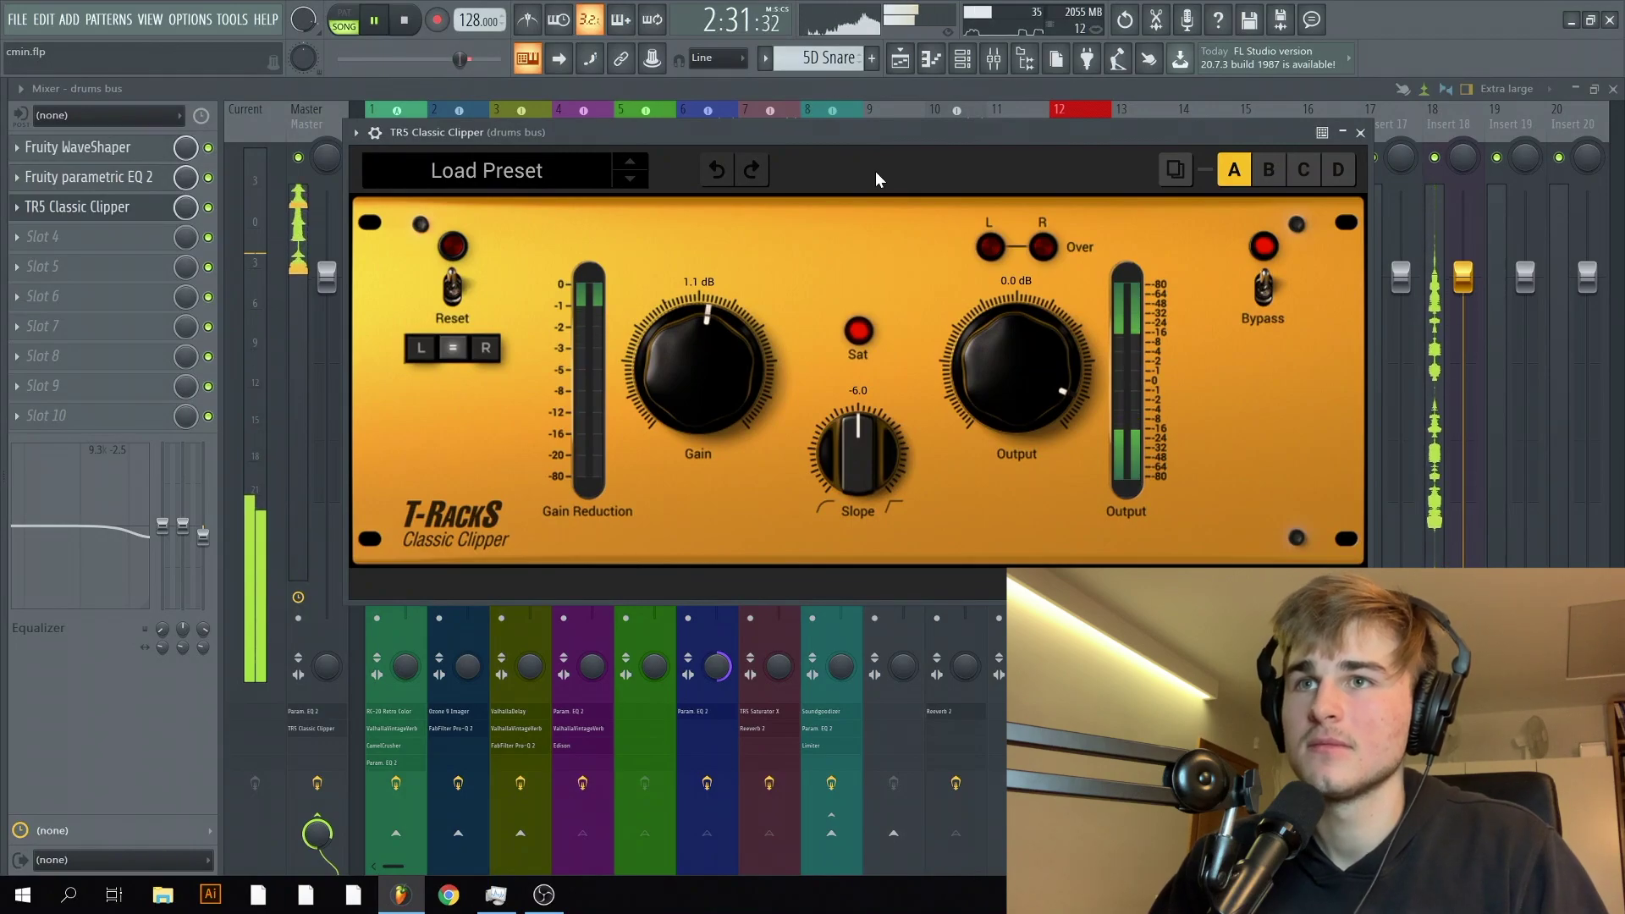
left_click(1360, 133)
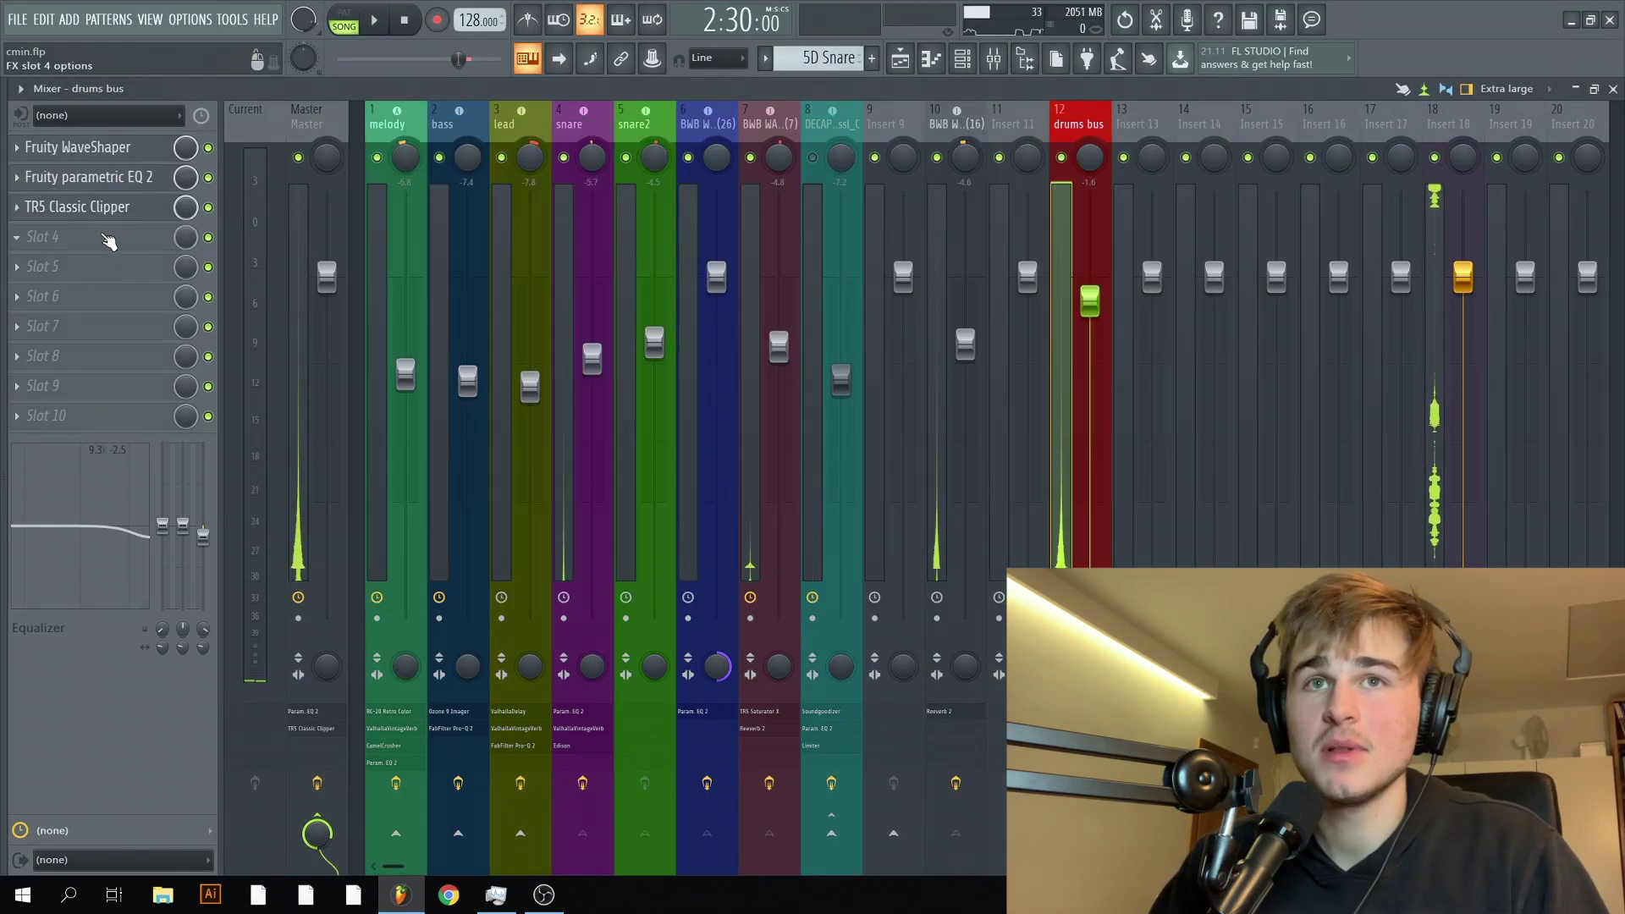
left_click(46, 245)
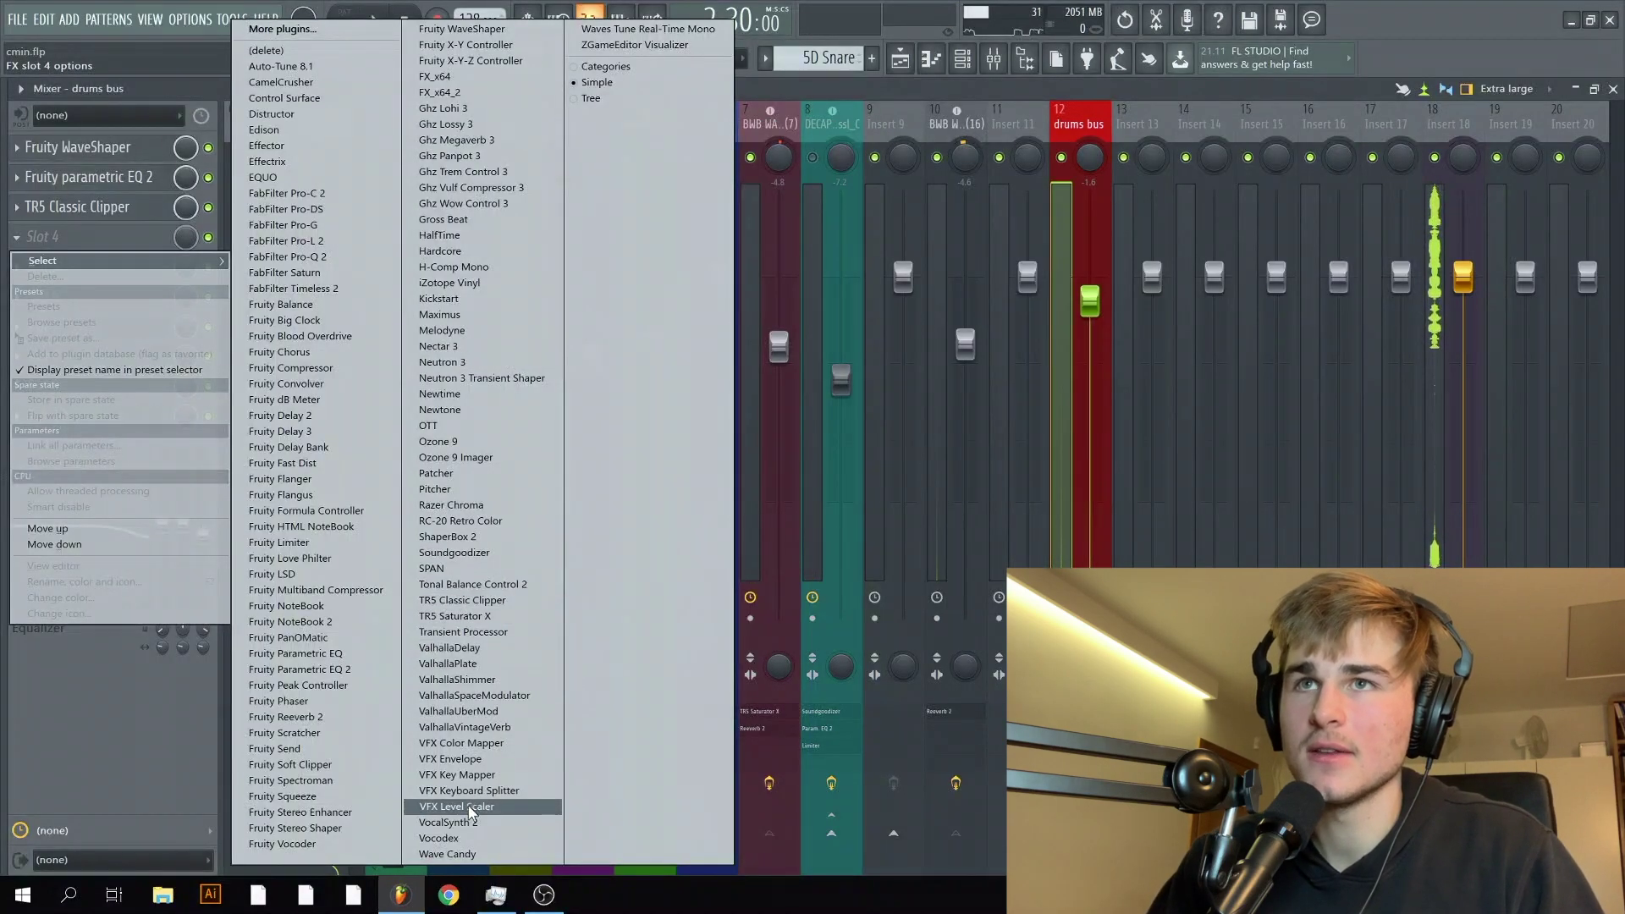
key("Escape")
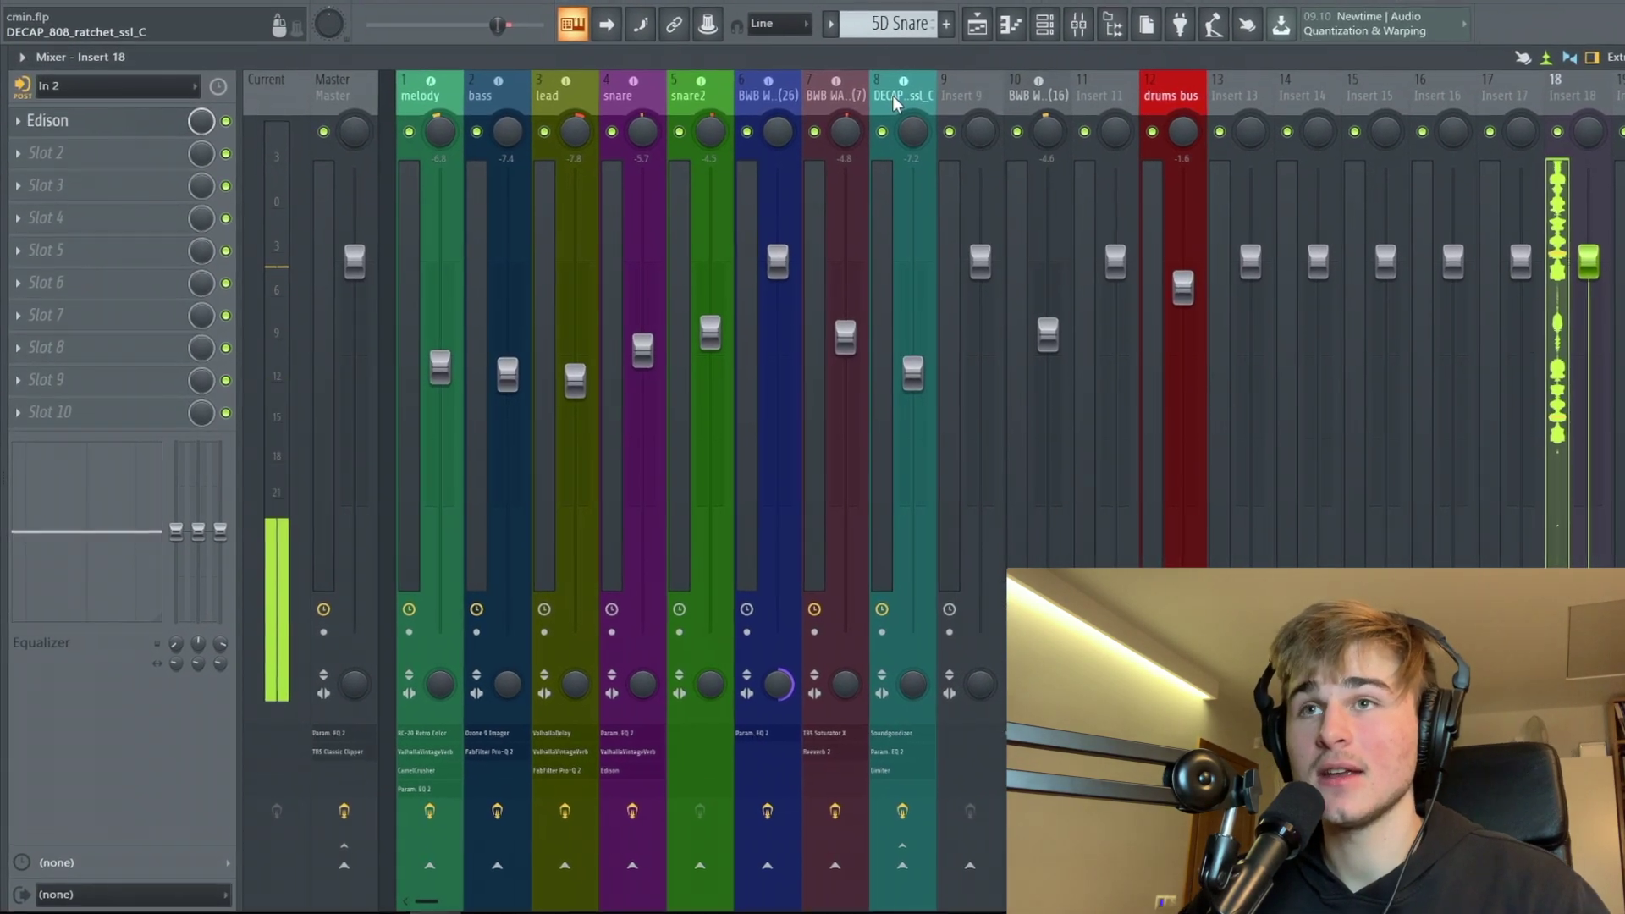
Select the DECAP_808 mixer track, start playback and solo it together with the kick.
left_click(897, 95)
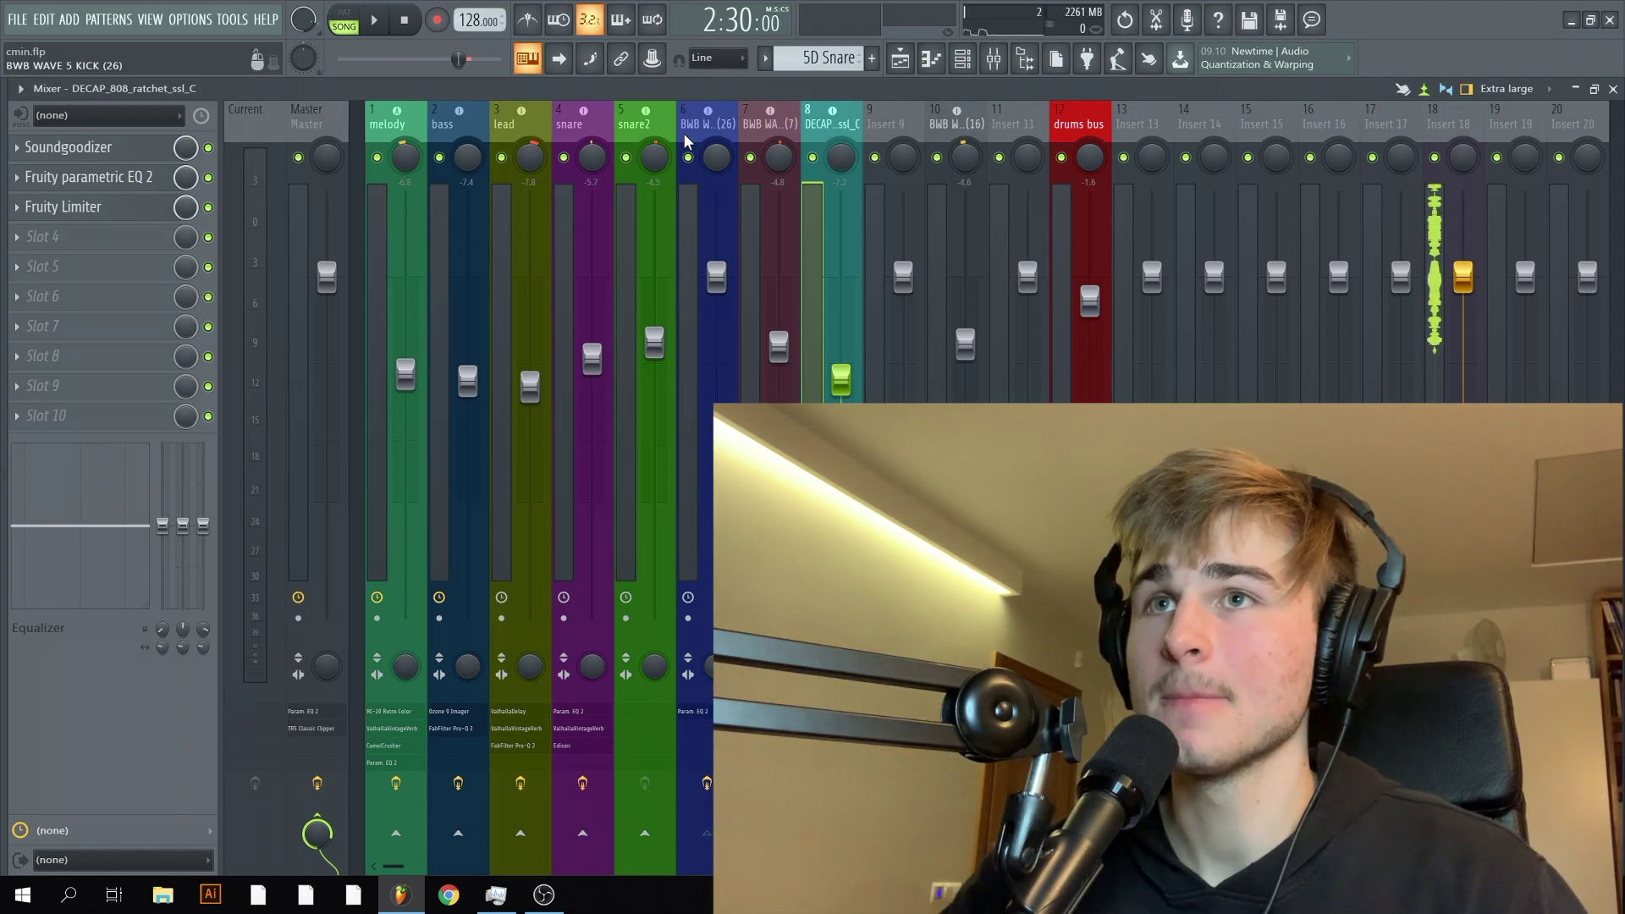
key("space")
right_click(814, 158)
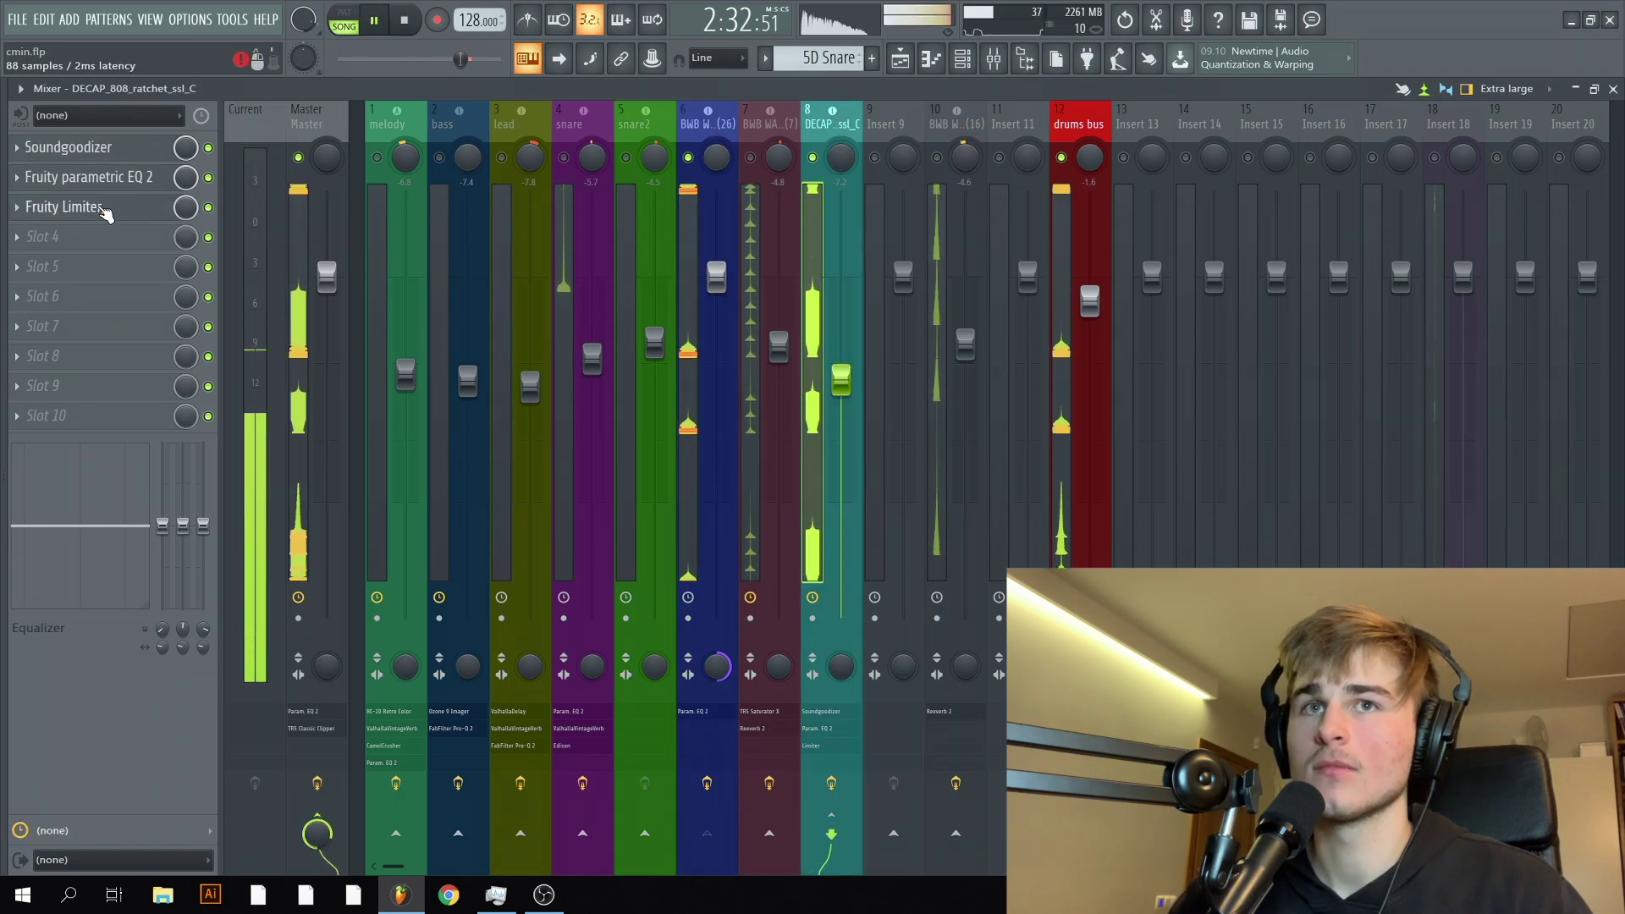
Examine the Fruity Limiter's compressor and sidechain settings on the 808 track while the loop plays.
left_click(154, 213)
left_click_drag(514, 257, 928, 220)
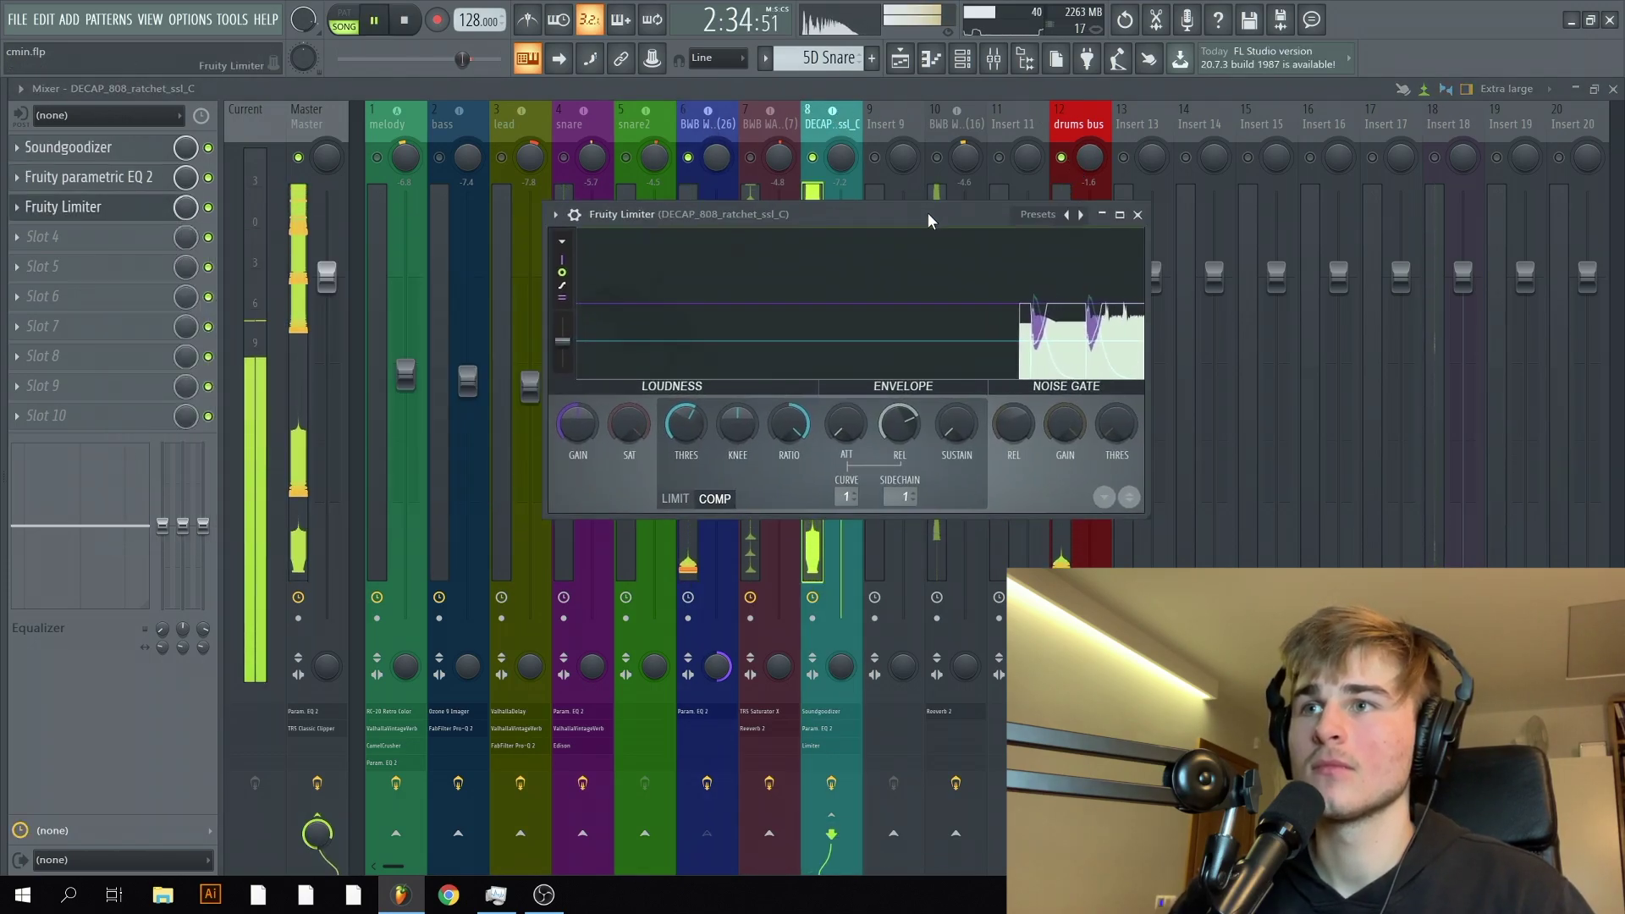
left_click(1138, 215)
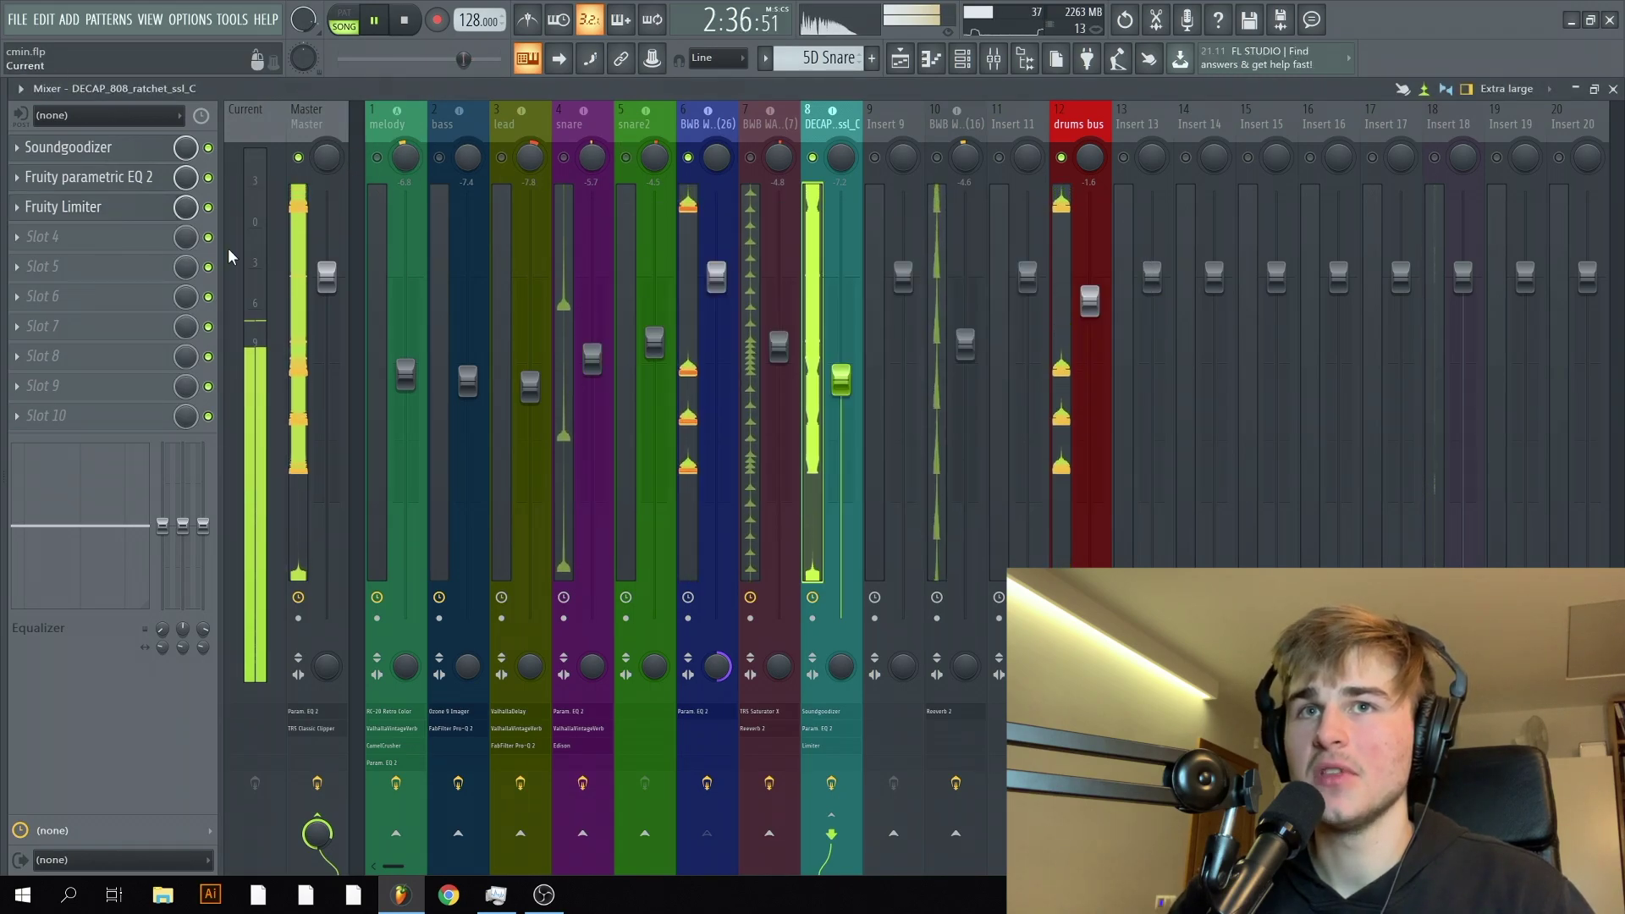
Compare the 808 with and without its Fruity Limiter against the kick, and stop playback.
left_click(209, 208)
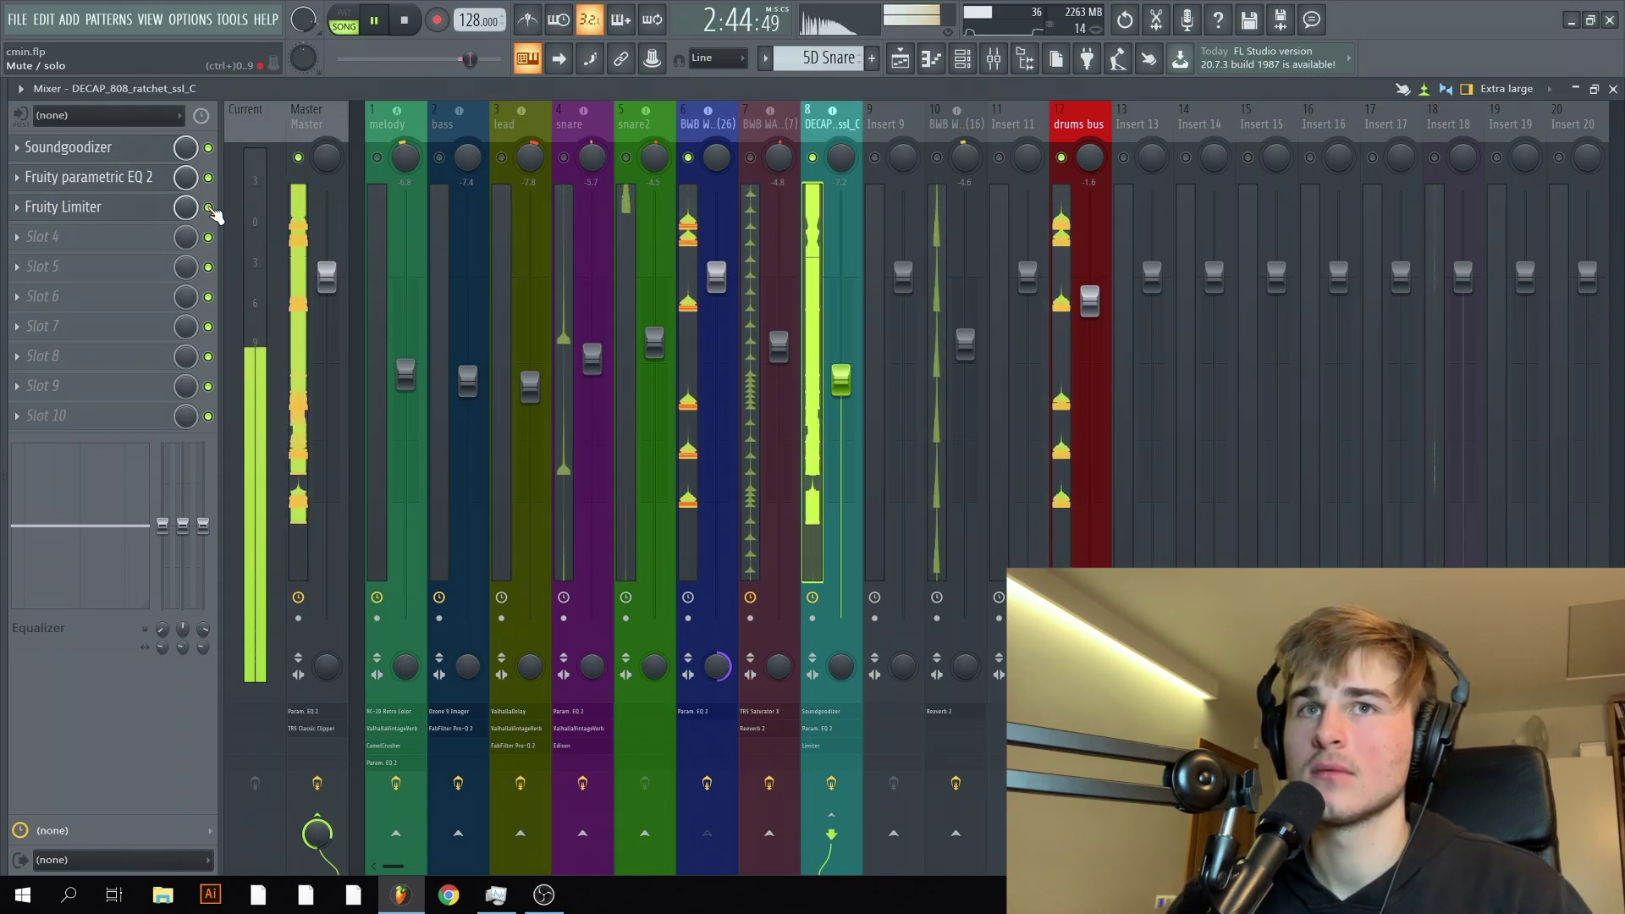
key("space")
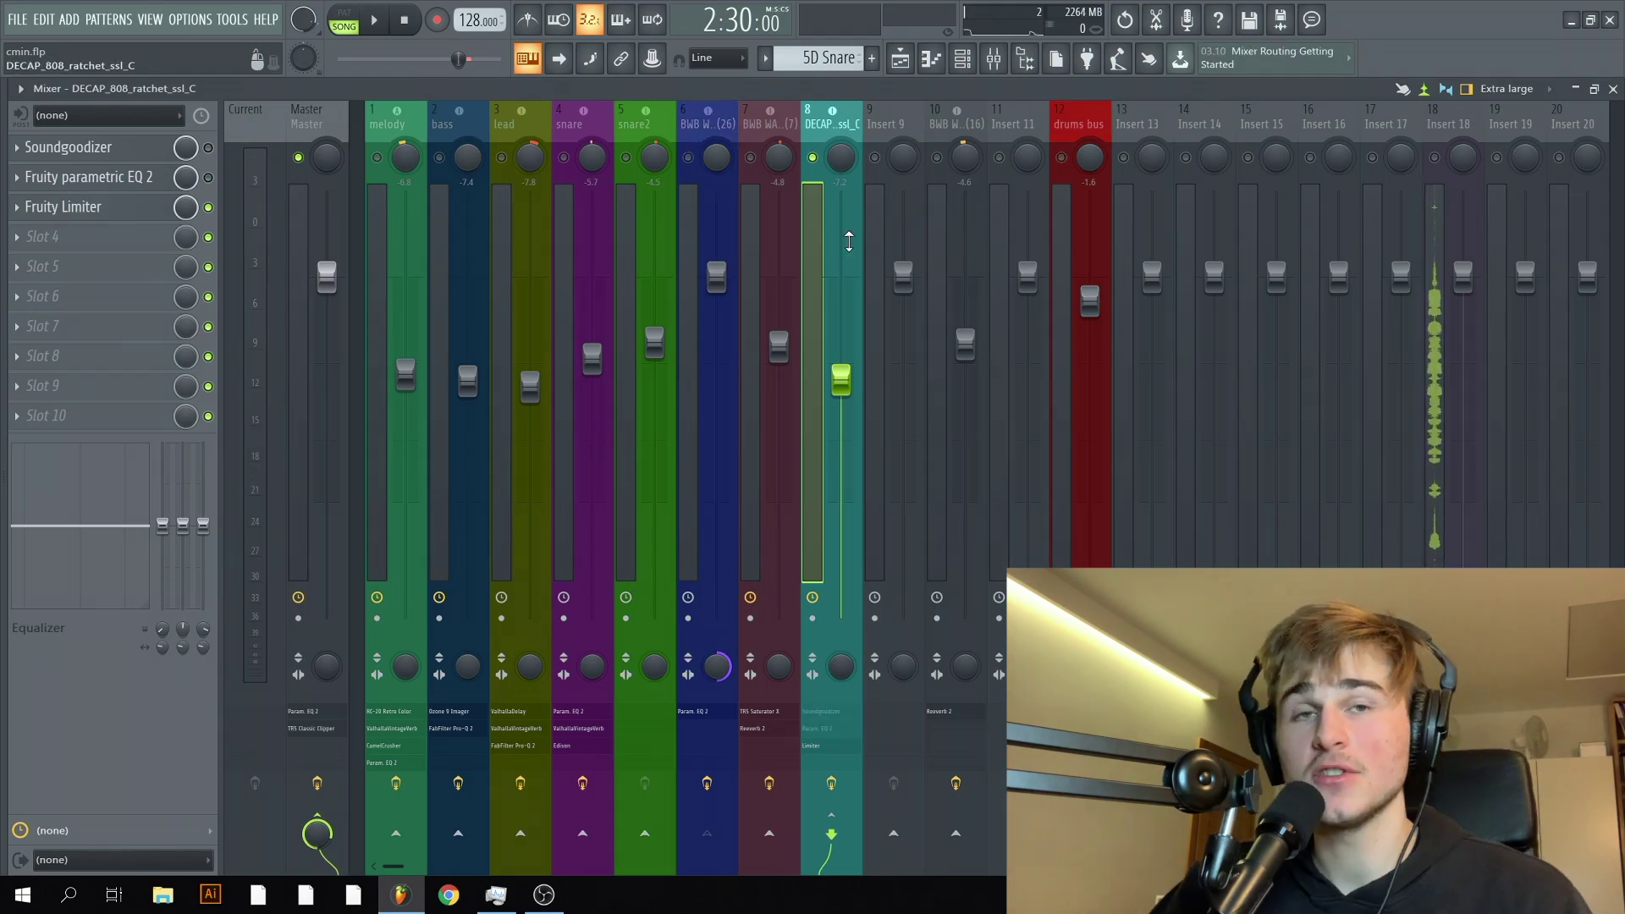
Play the loop, check the 808's Soundgoodizer in mode A, and enable the effect on its track.
left_click(82, 154)
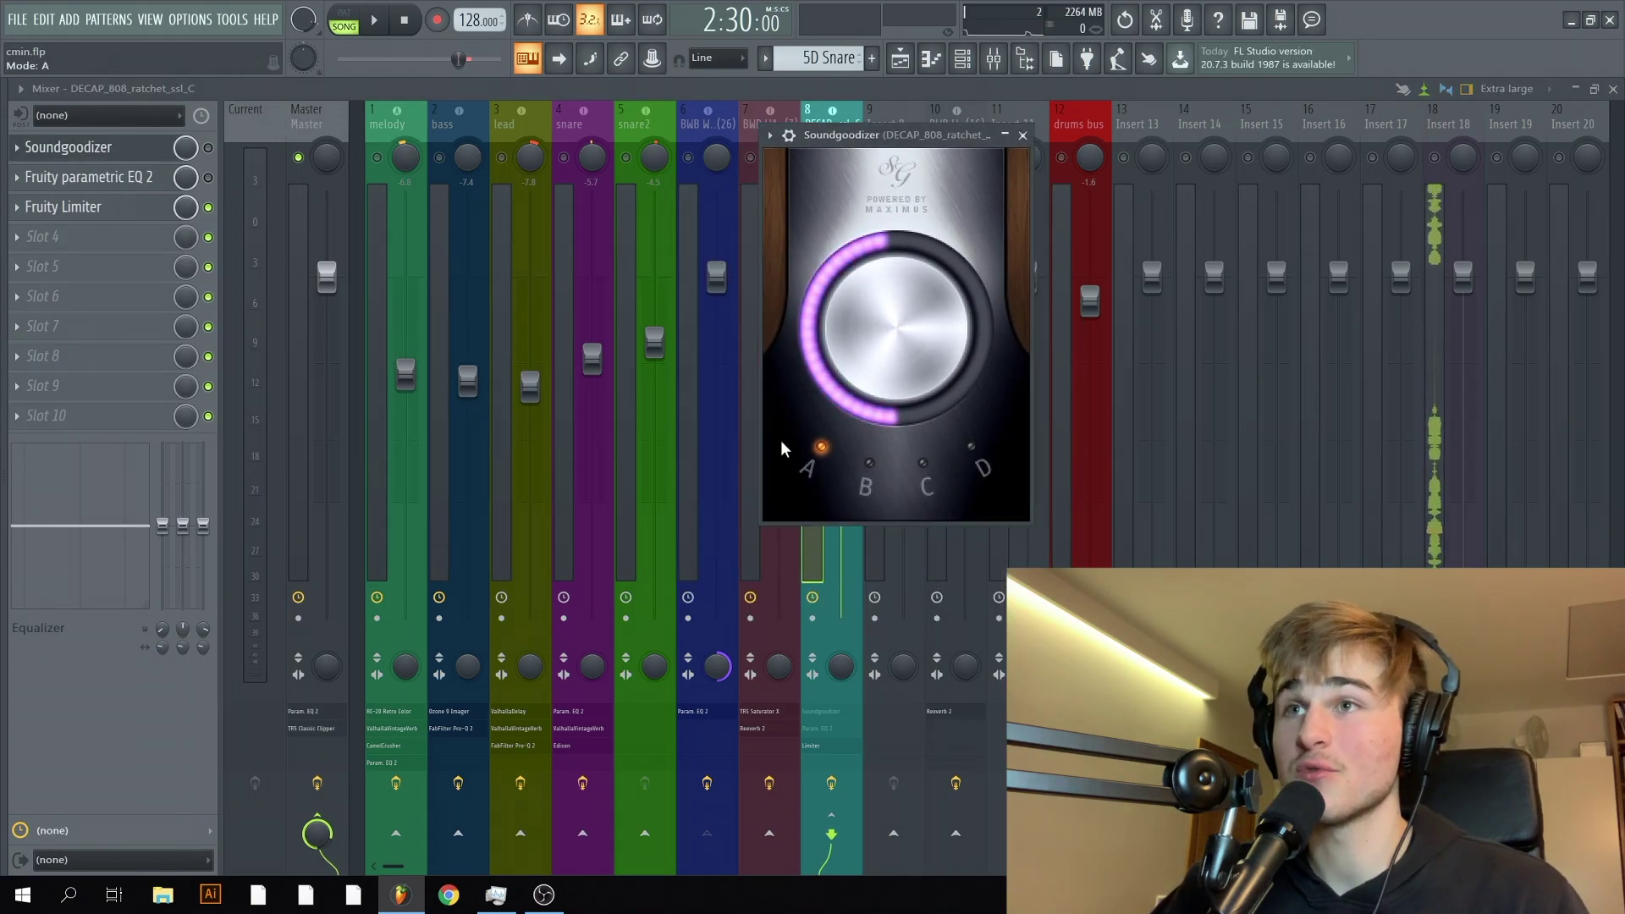
key("space")
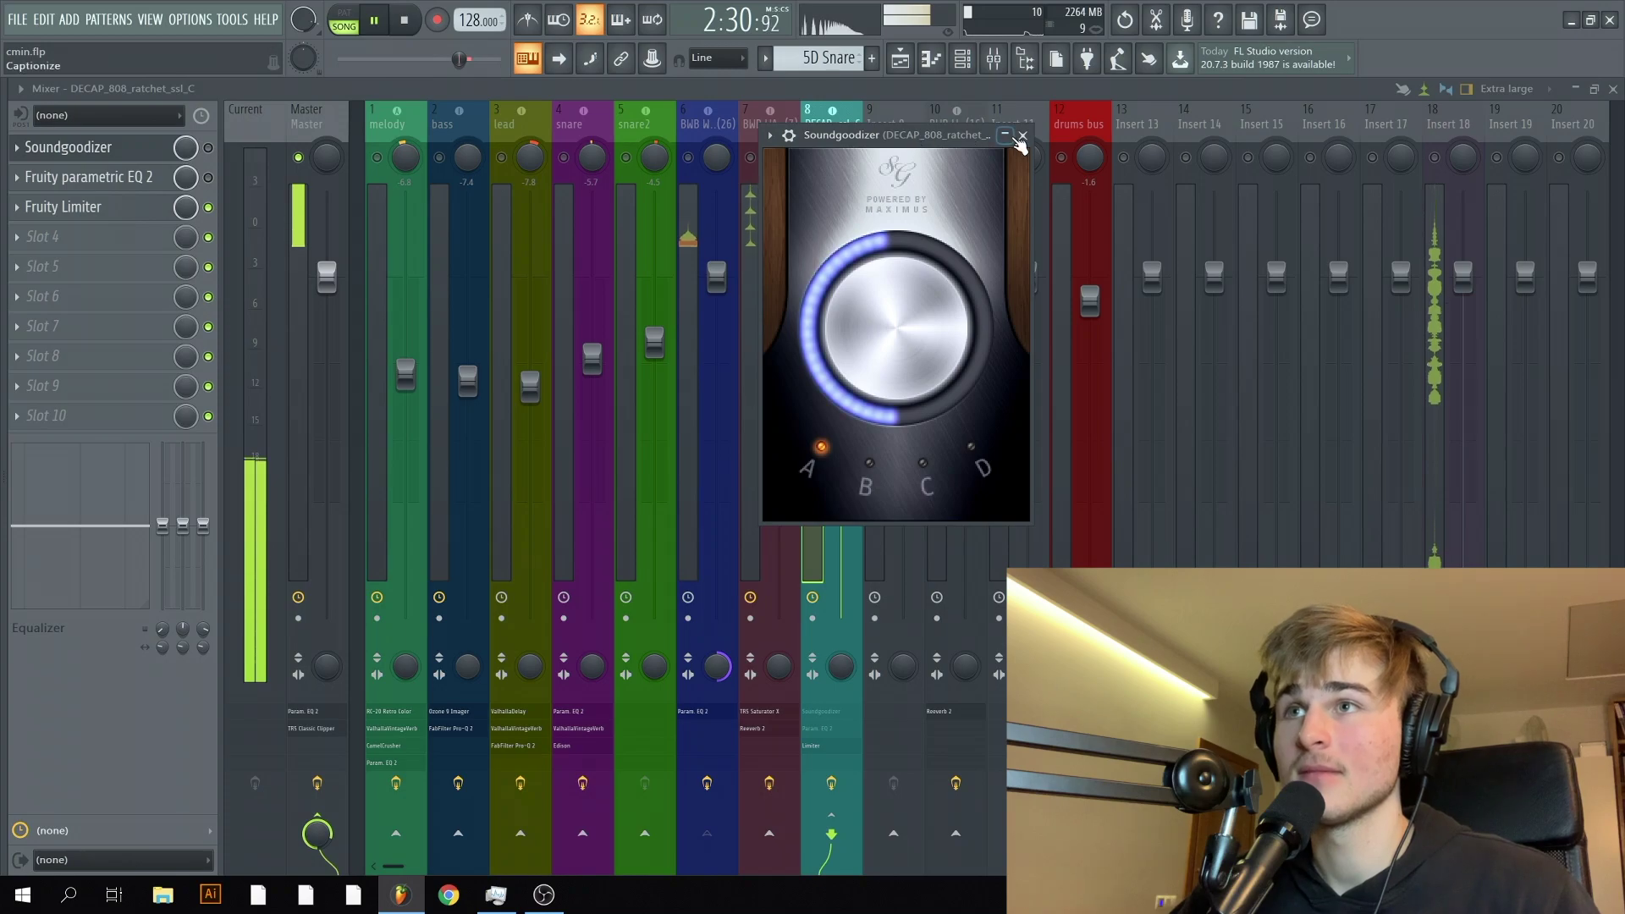
left_click(1020, 138)
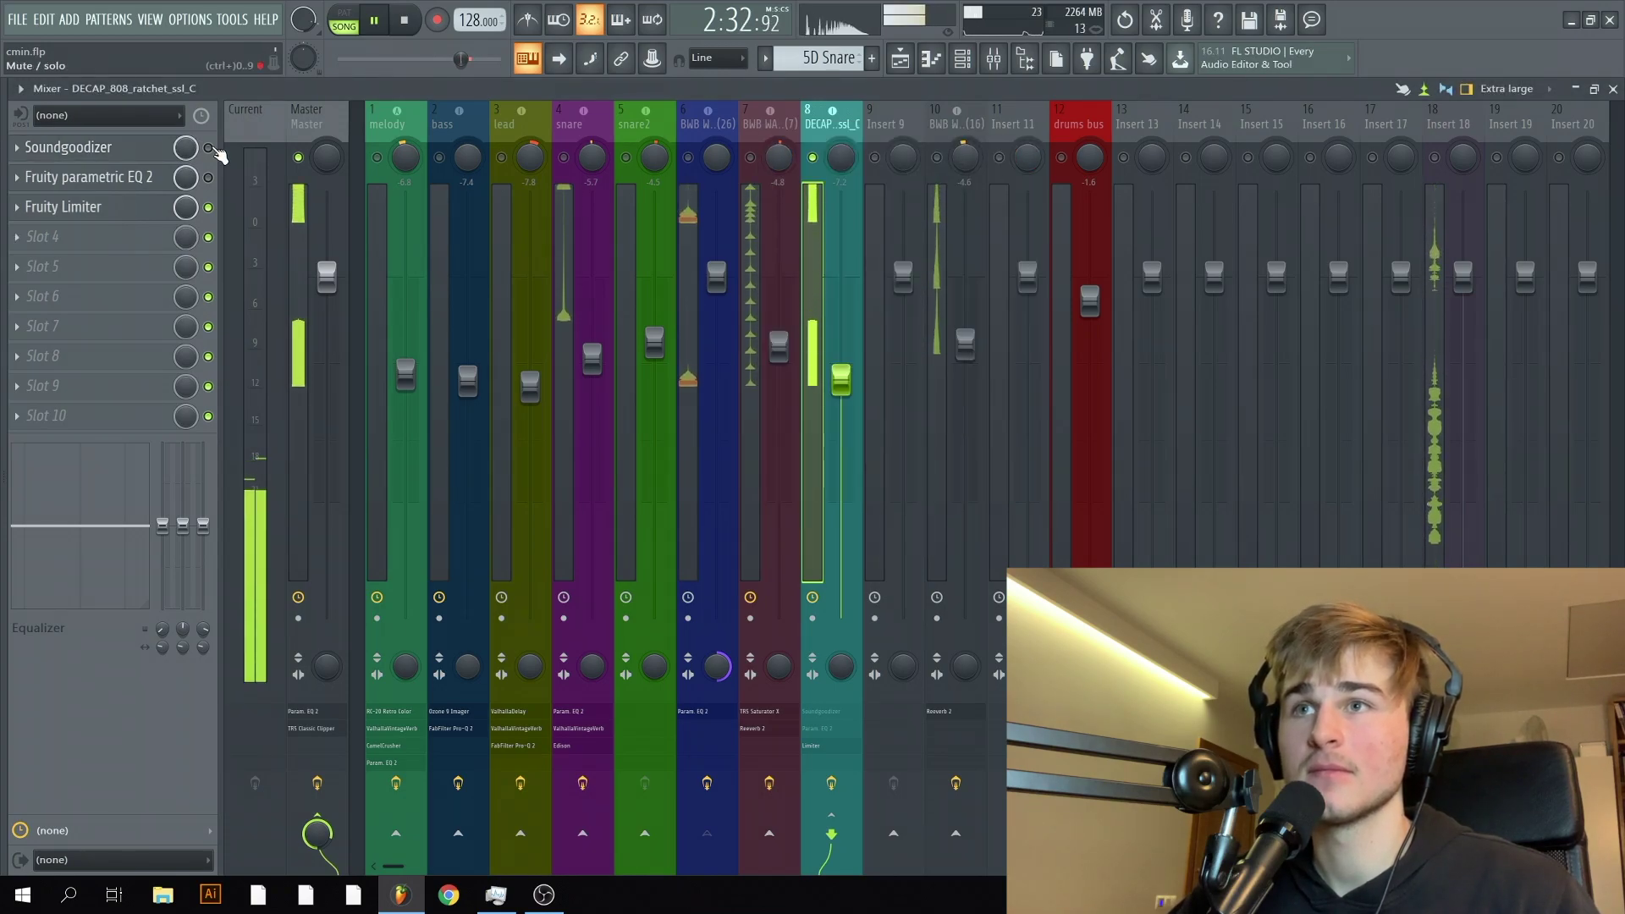
left_click(101, 147)
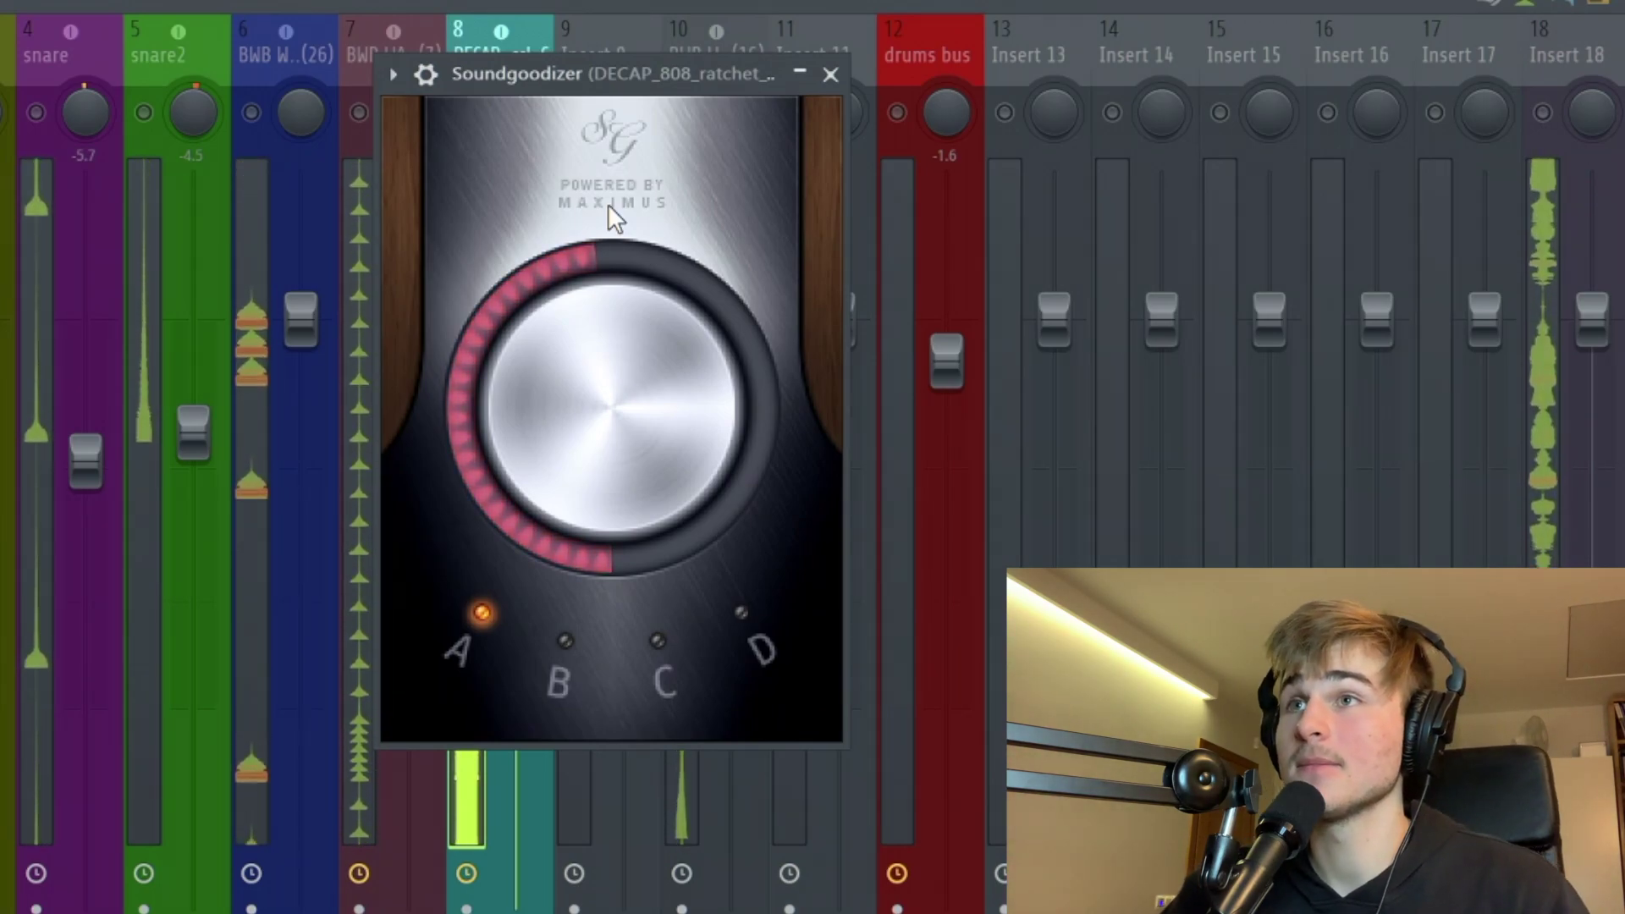
left_click(830, 74)
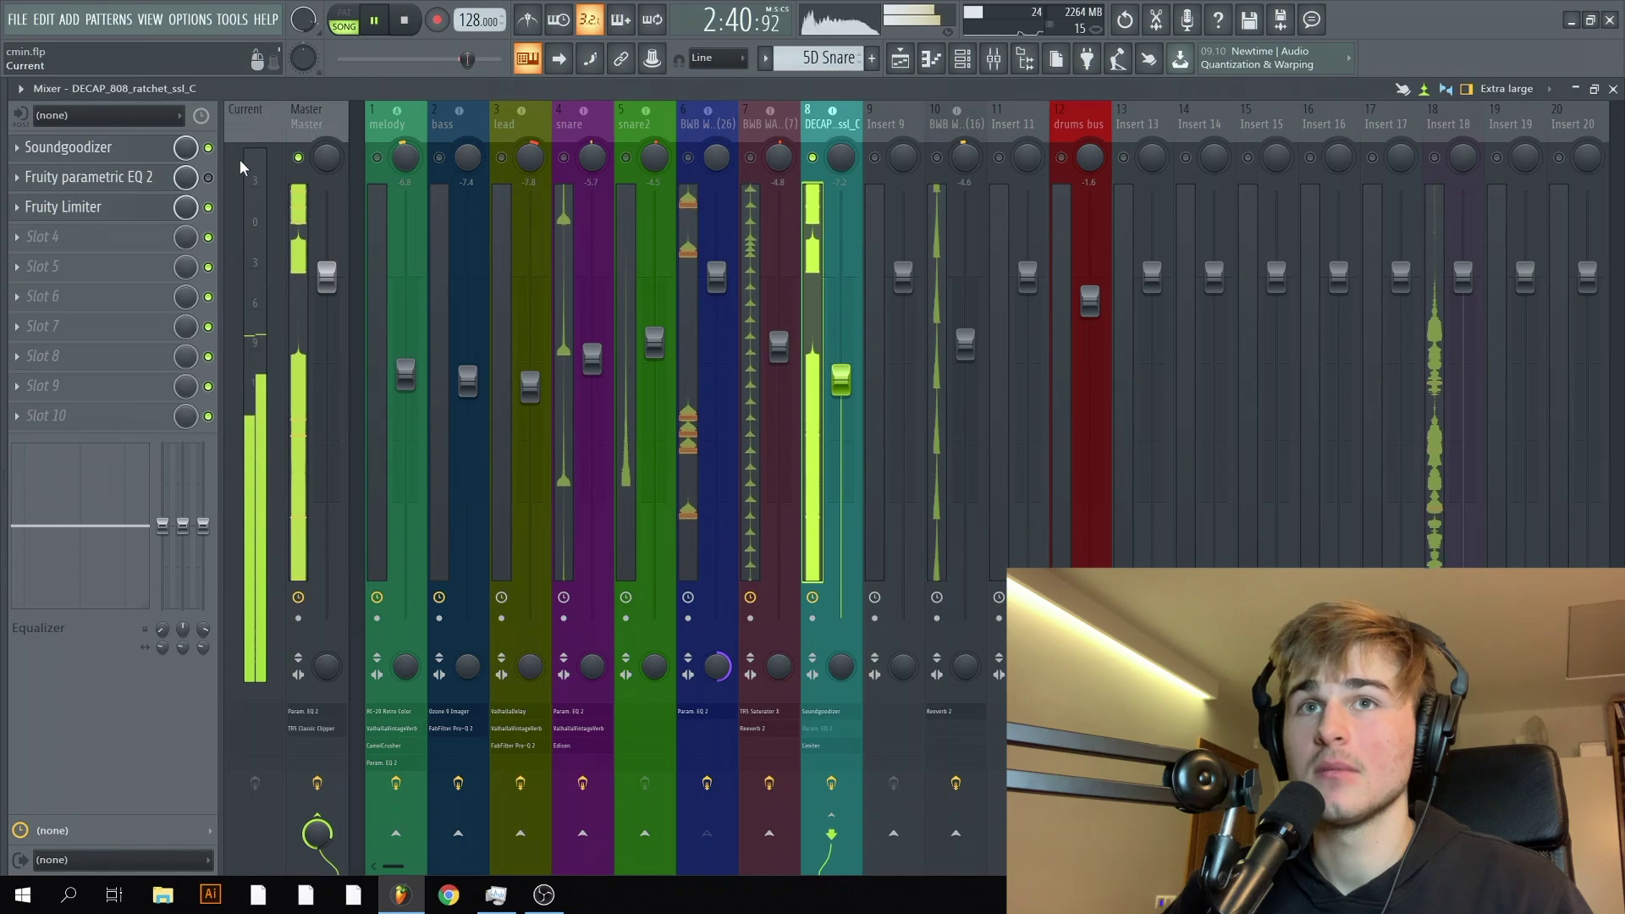
Enable the 808's Fruity Parametric EQ 2 and fine-tune its band 7 high shelf to about 3171 Hz at -18 dB.
left_click(208, 177)
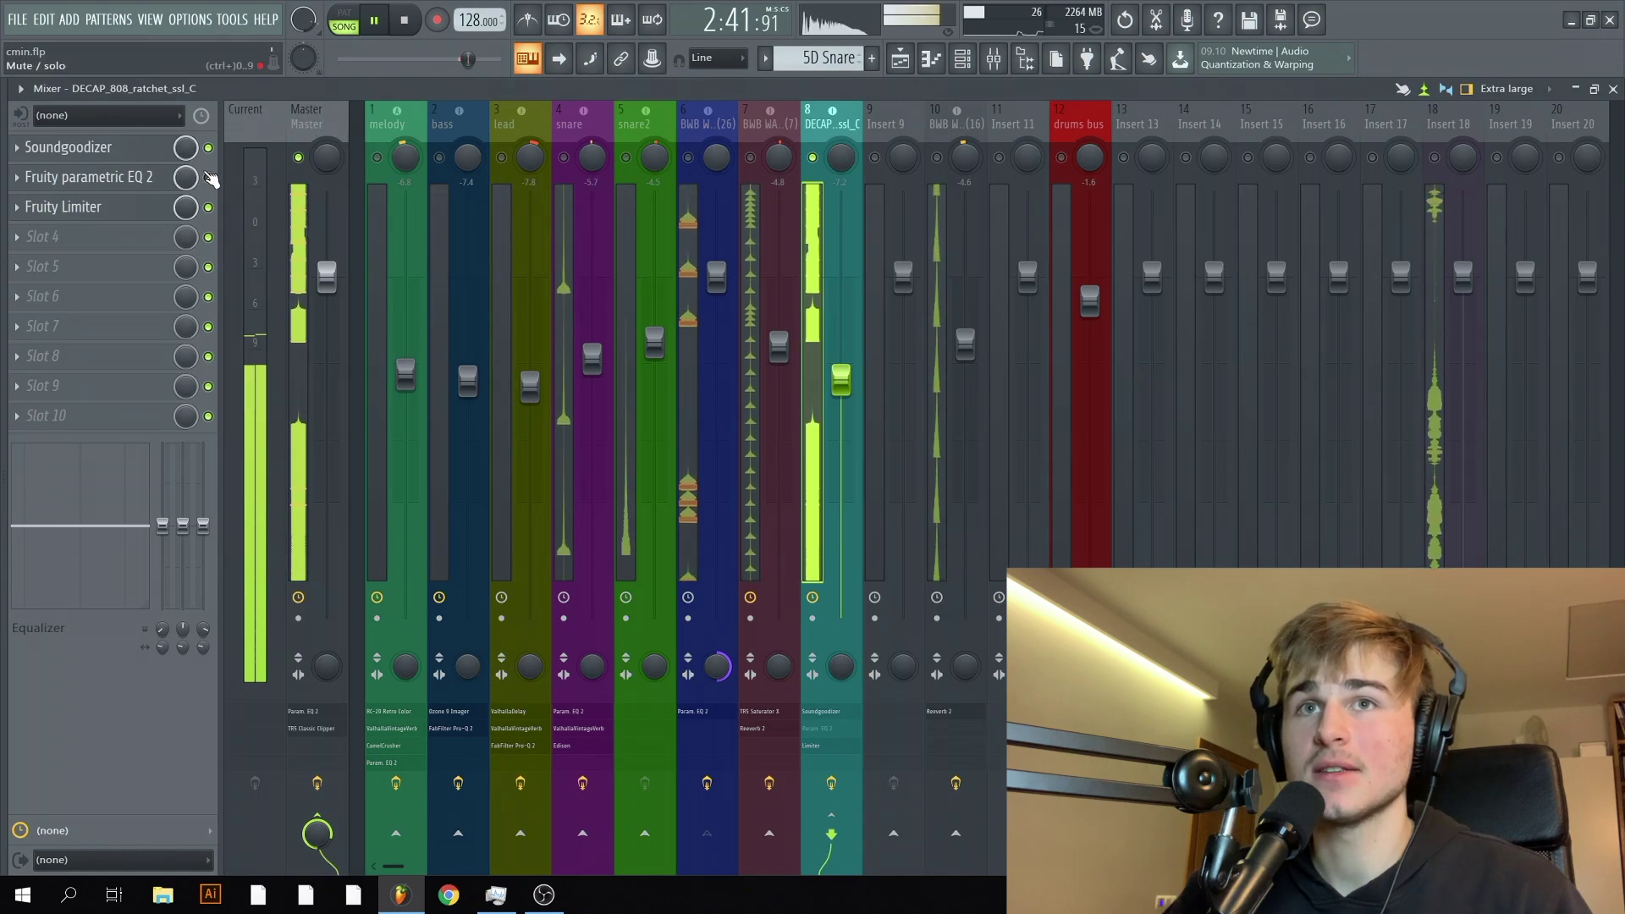
left_click(135, 178)
left_click_drag(338, 222, 762, 253)
left_click_drag(824, 490, 821, 489)
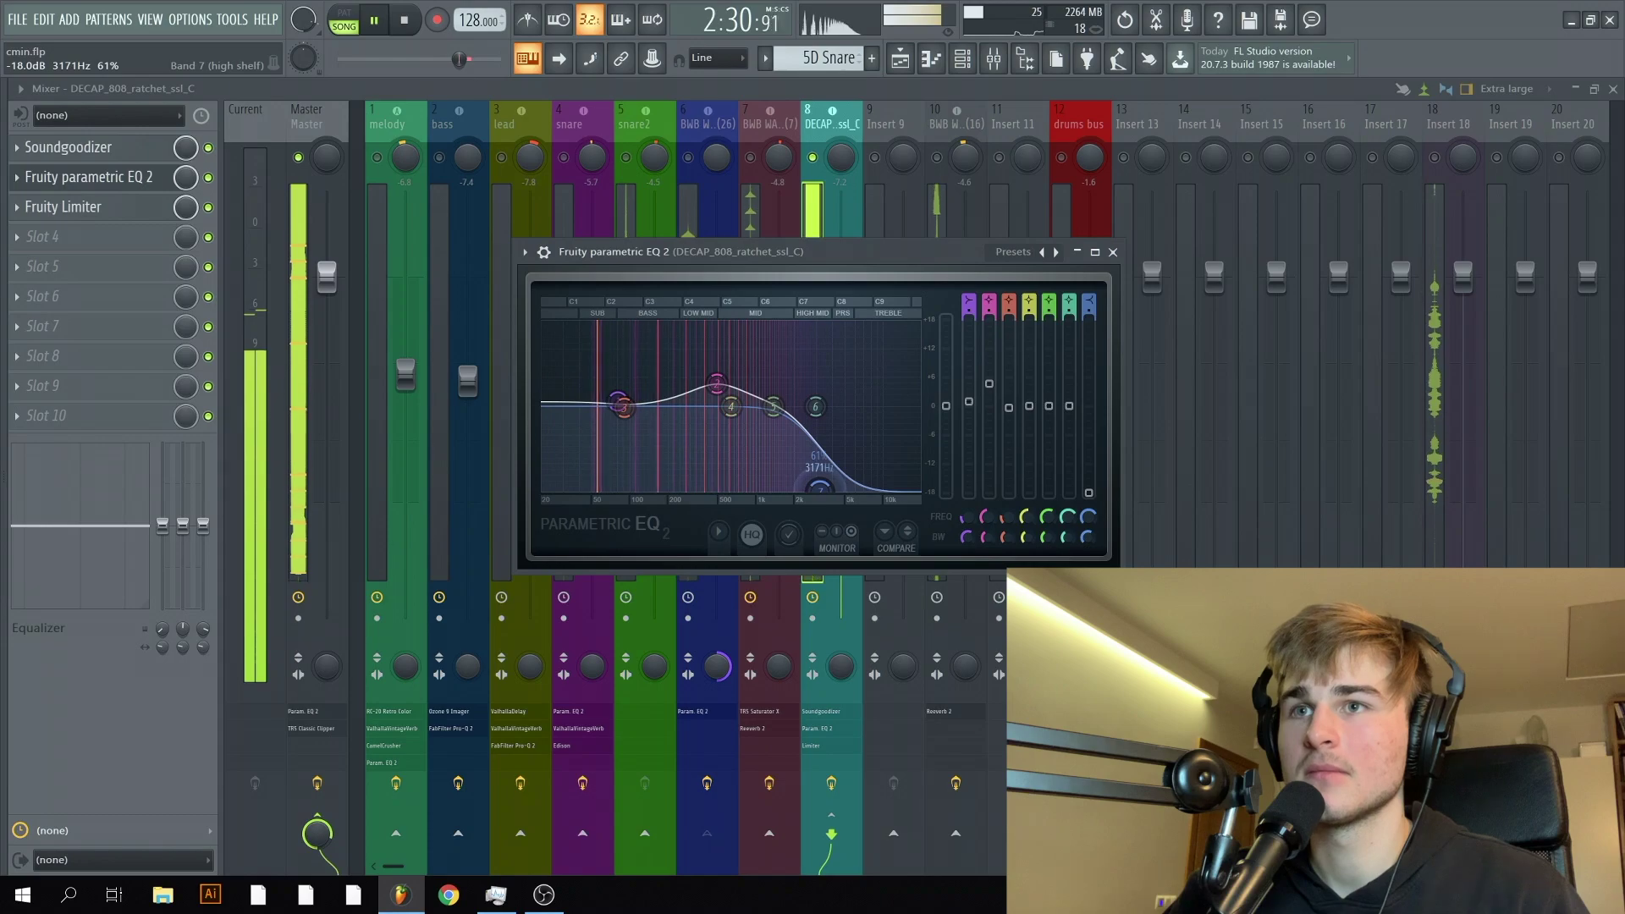
left_click(1112, 252)
key("space")
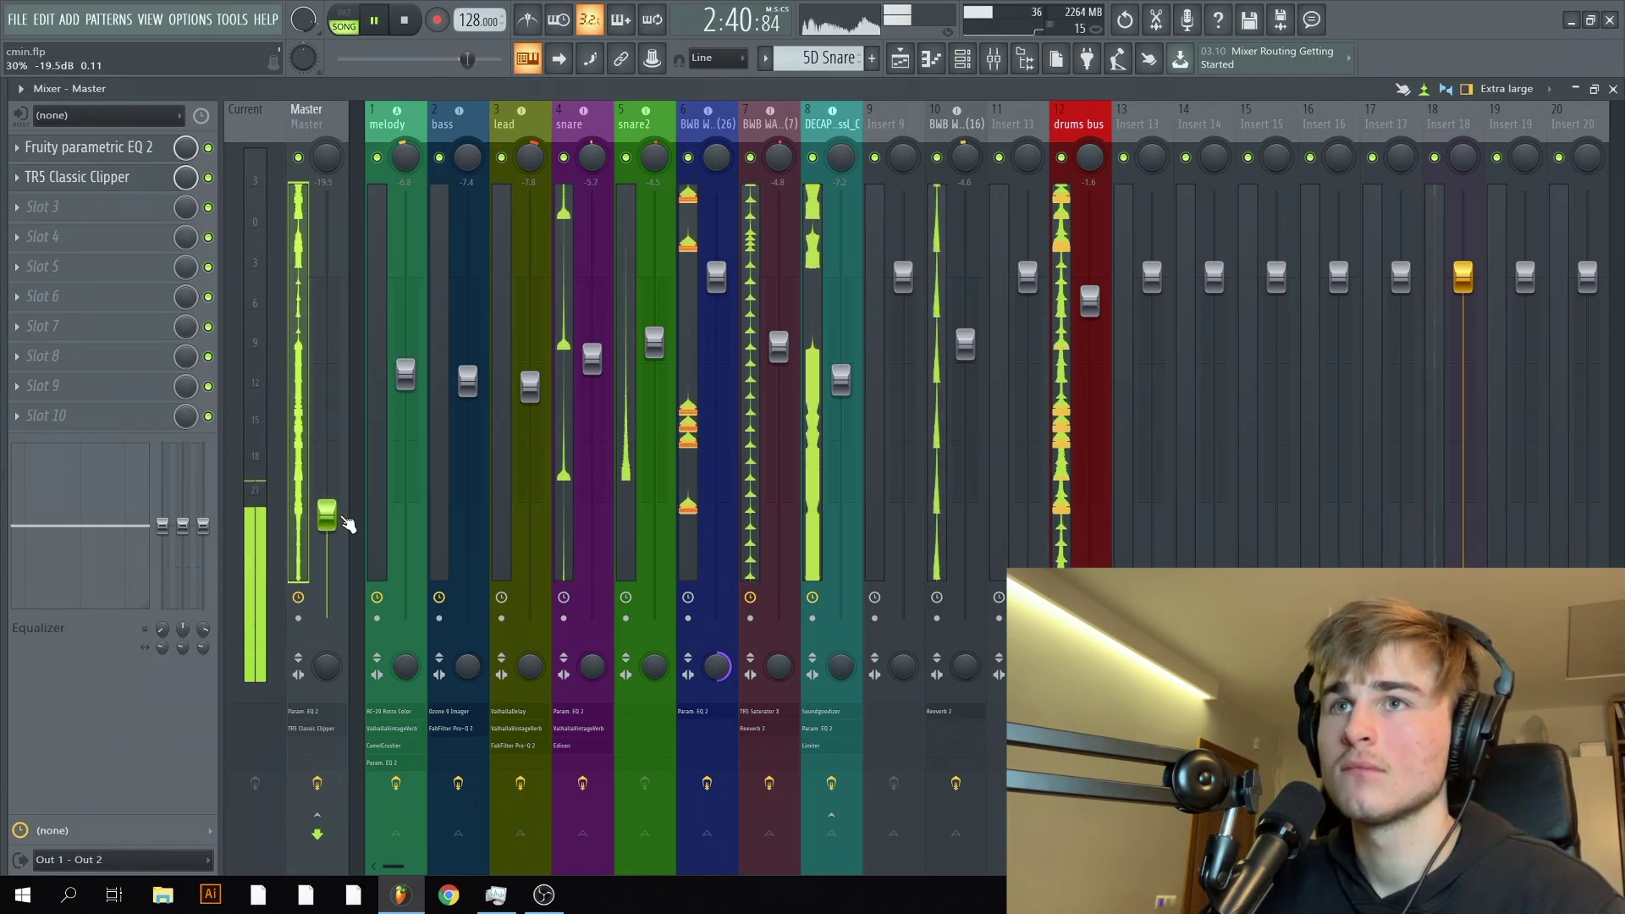
Raise the snare track's level to about -5.2 dB during quiet playback, and reset the master volume to its default.
left_click_drag(597, 378, 597, 372)
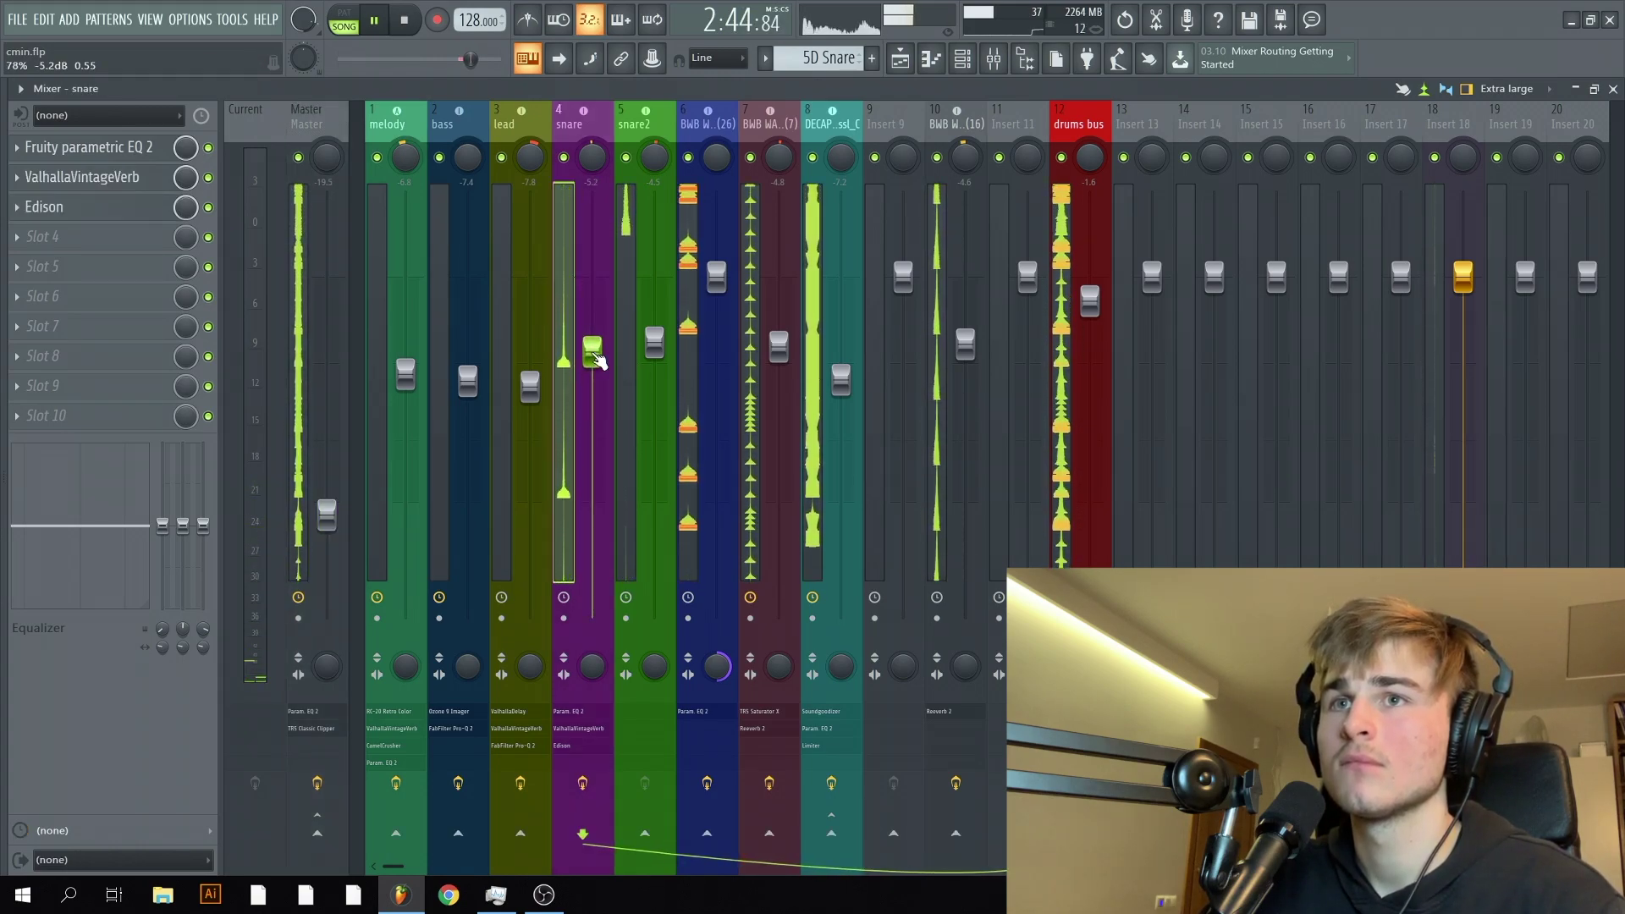
right_click(329, 516)
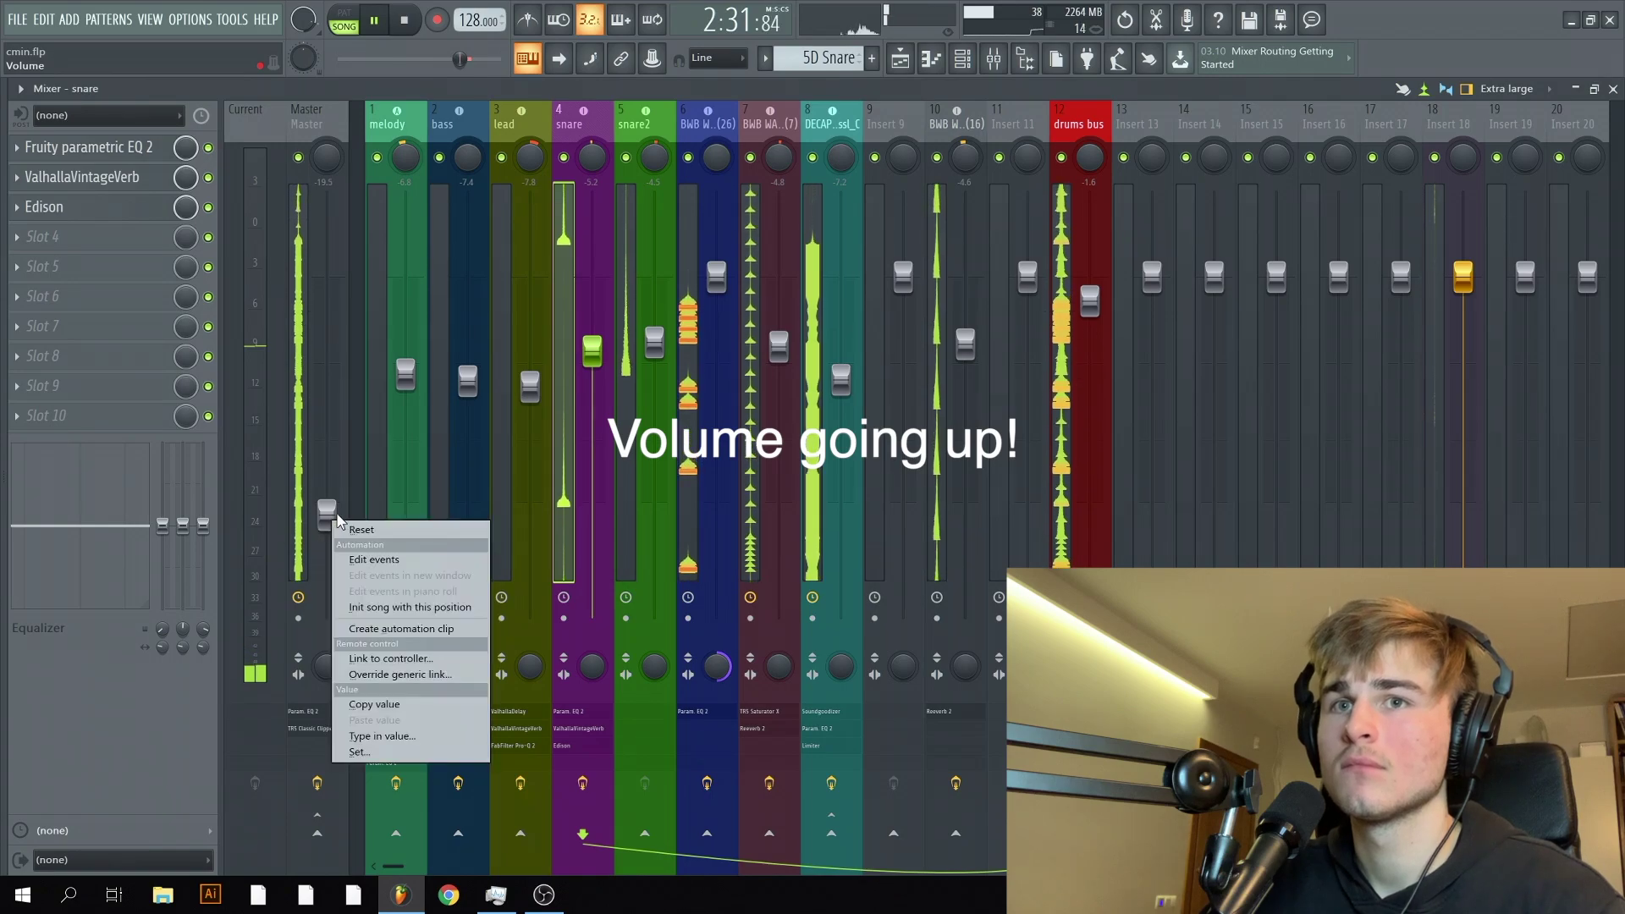
left_click(349, 522)
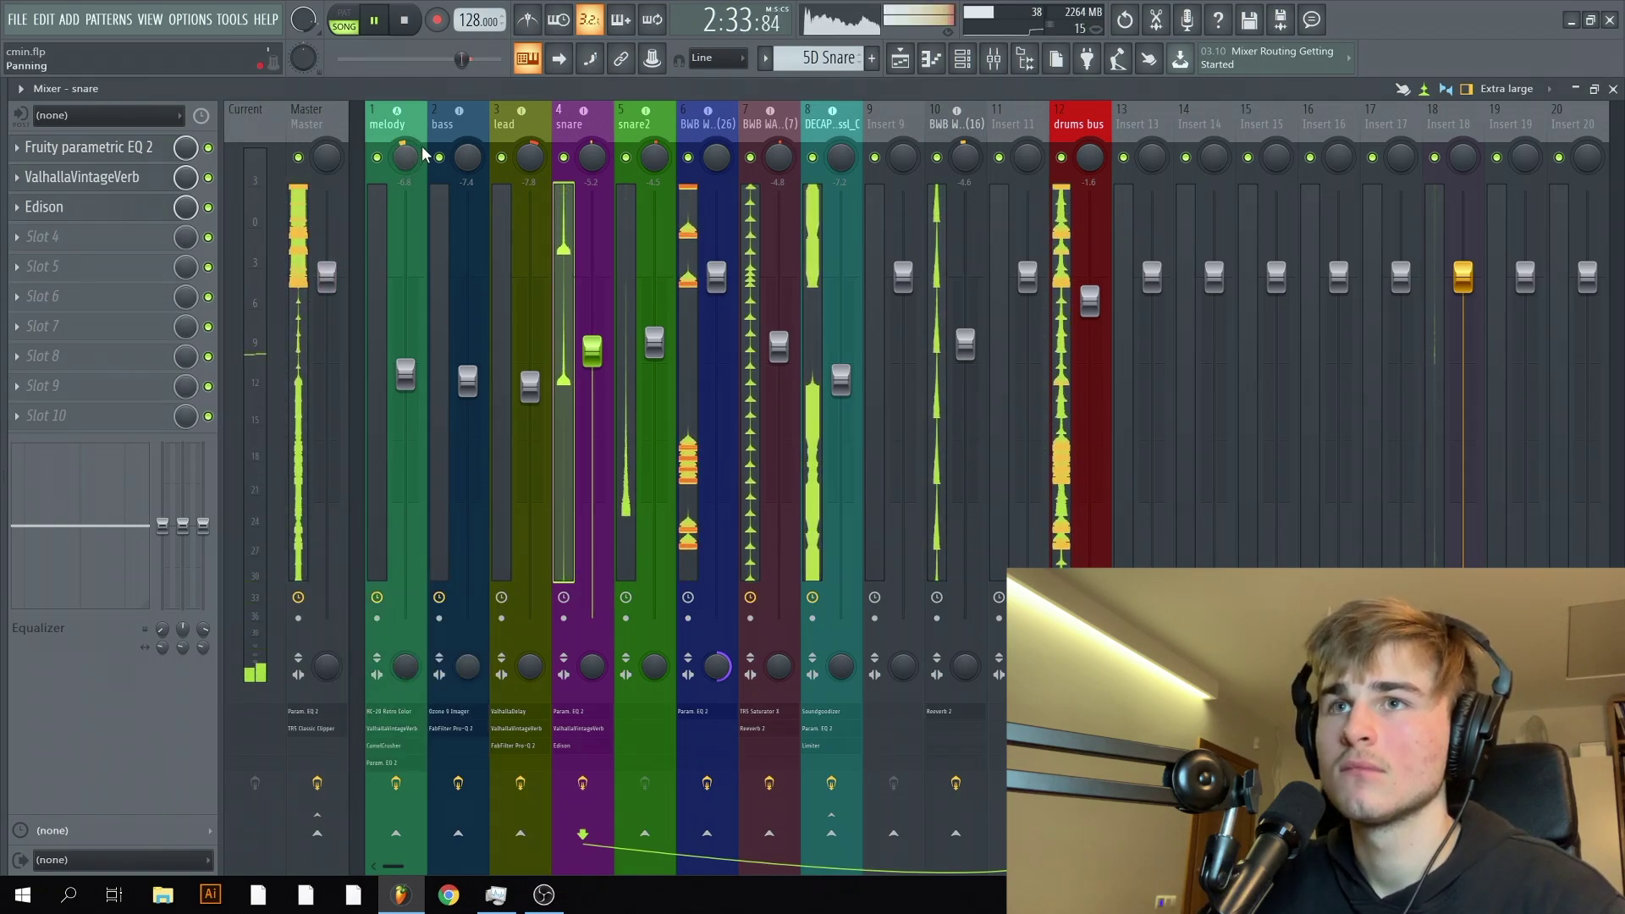